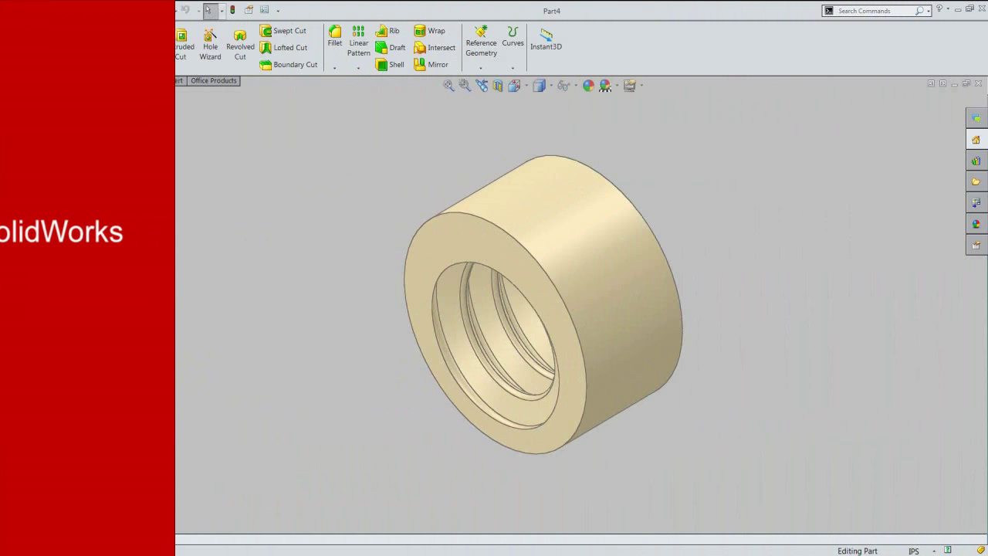
Sketch on the nut's front face in Left view and convert its outer edge to a circle
click(448, 235)
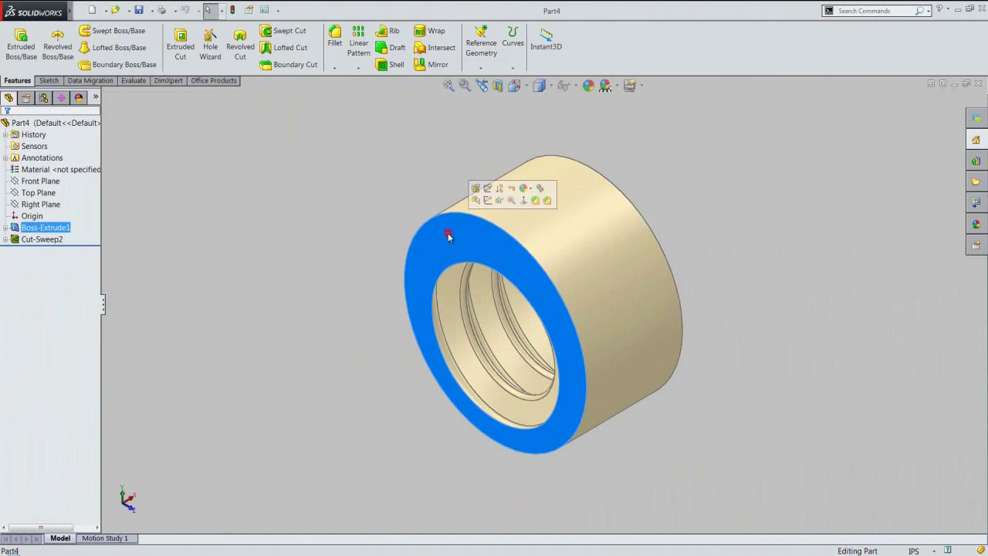
click(480, 202)
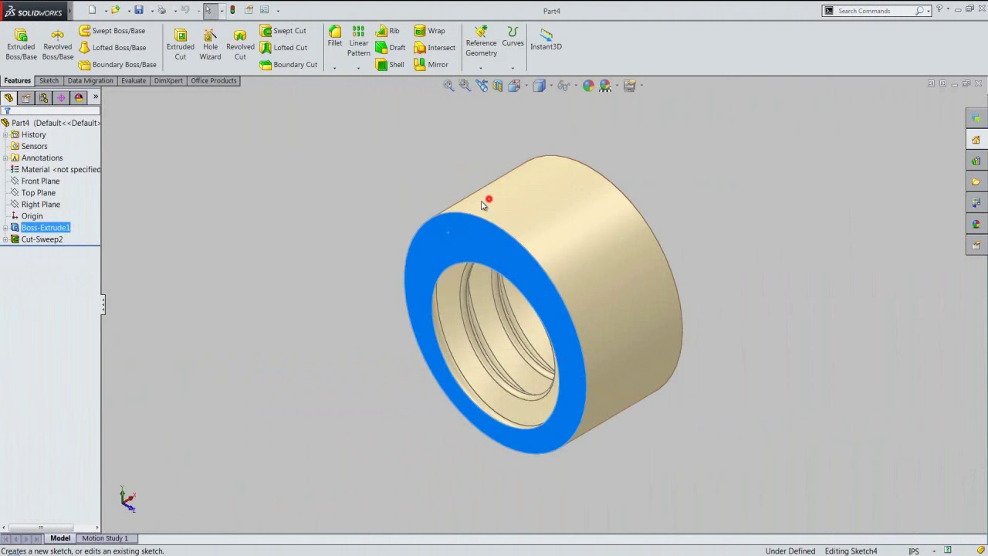
click(391, 183)
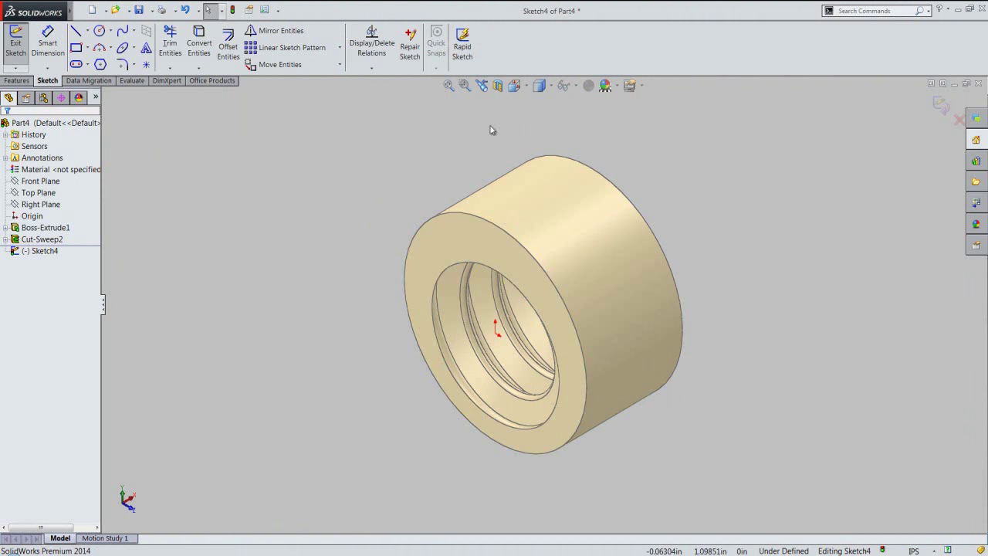
click(527, 88)
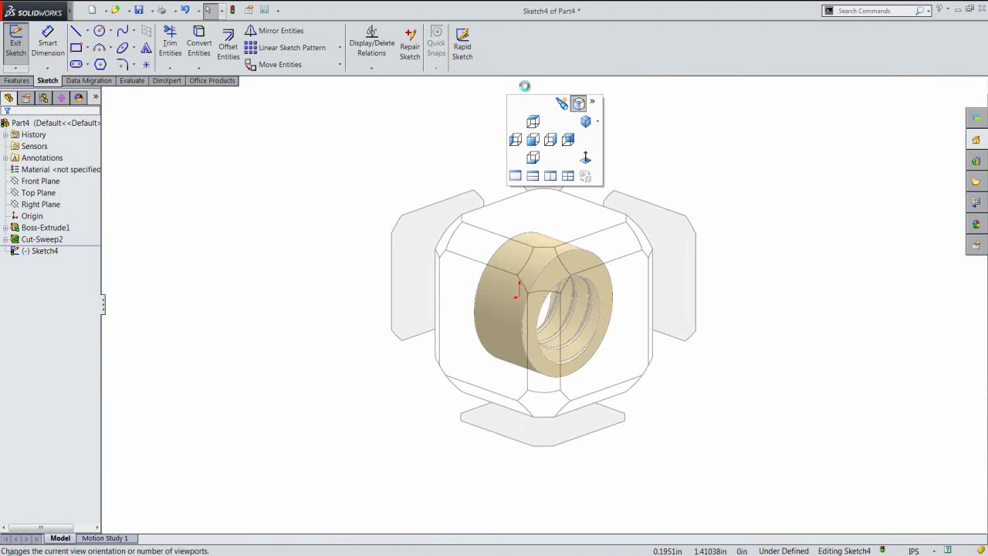
click(422, 225)
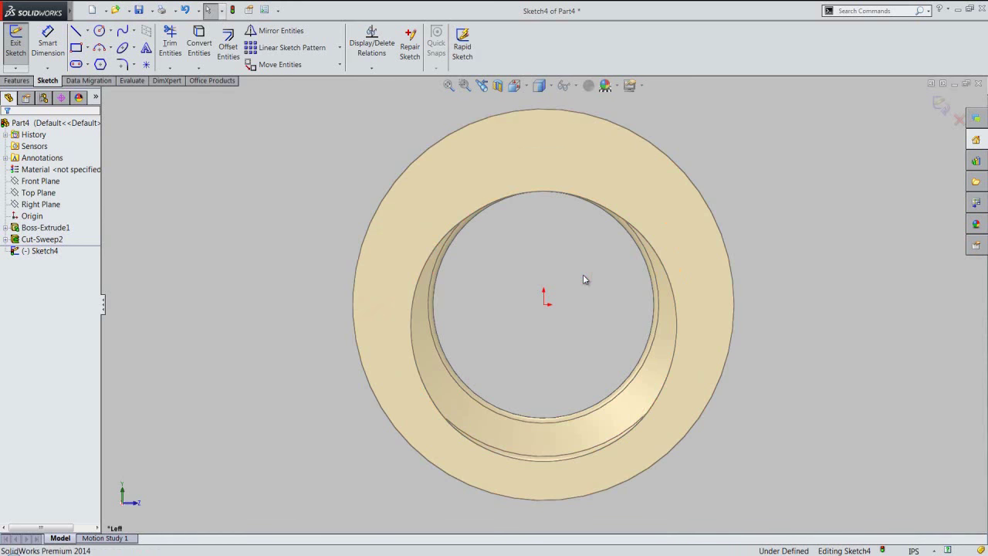
click(211, 173)
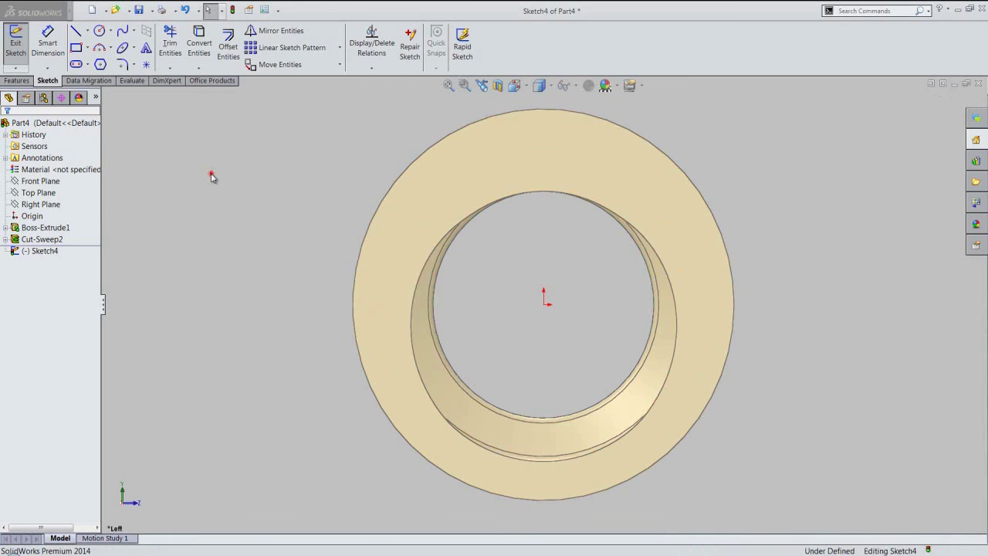
click(393, 187)
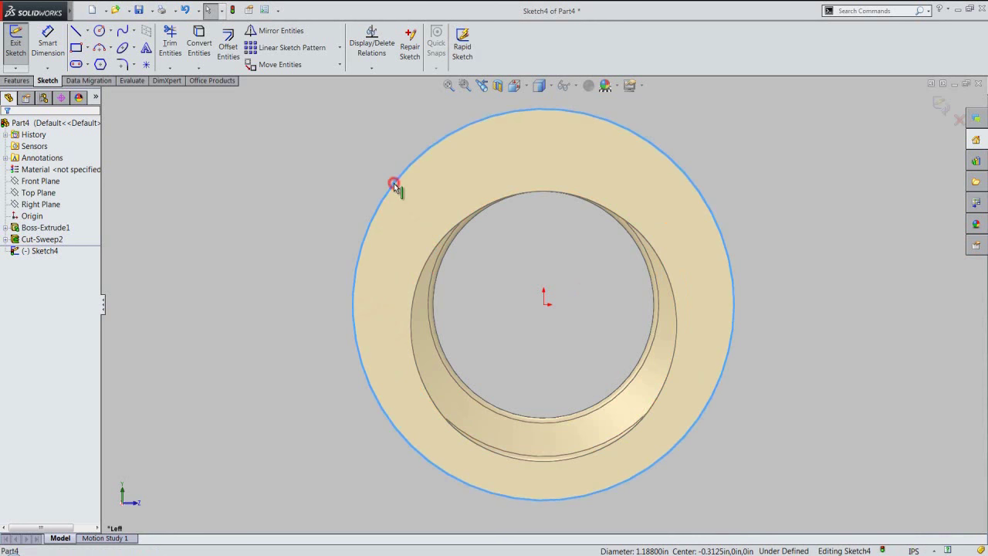
click(209, 52)
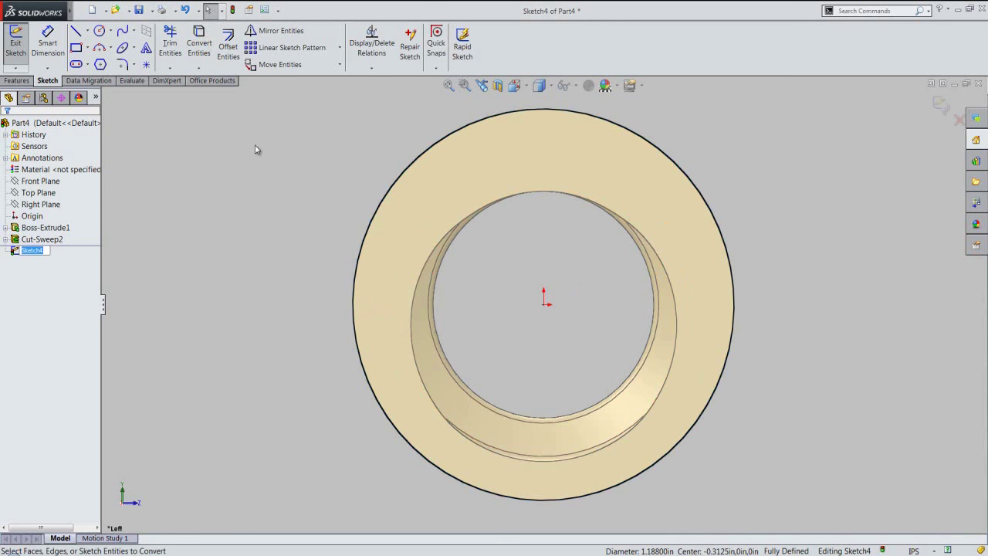
Draw a vertical centerline from the sketch origin up to the top of the outer circle
right_click(255, 146)
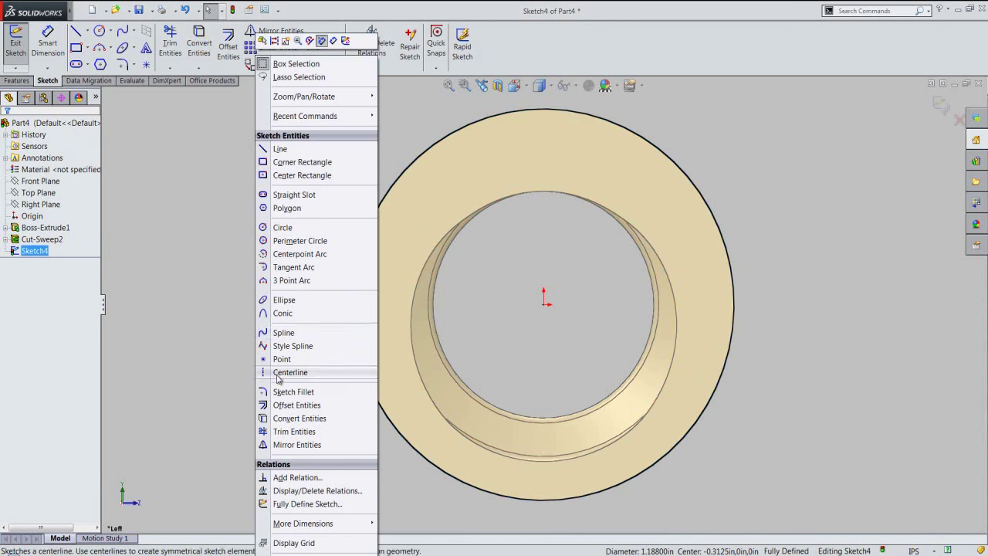
click(277, 374)
click(544, 307)
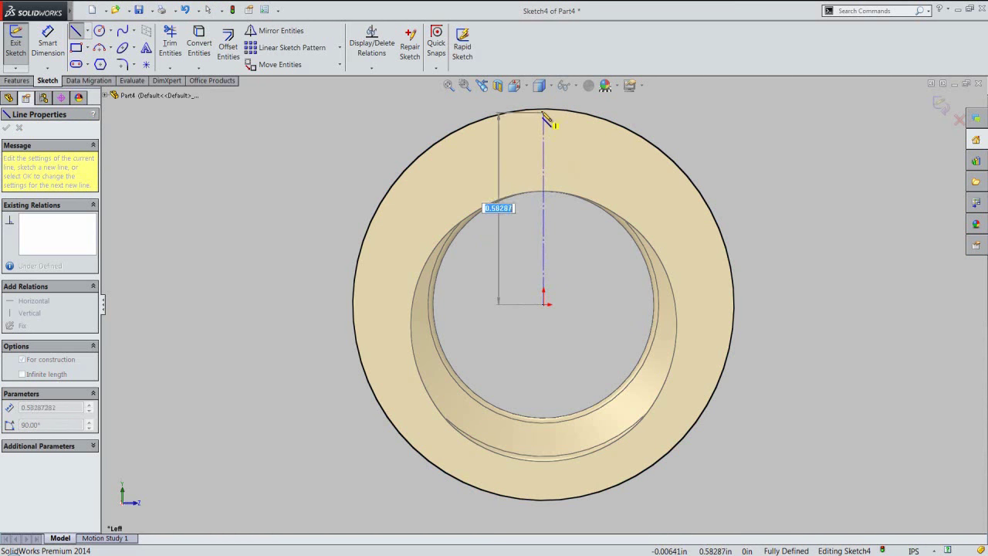
click(543, 110)
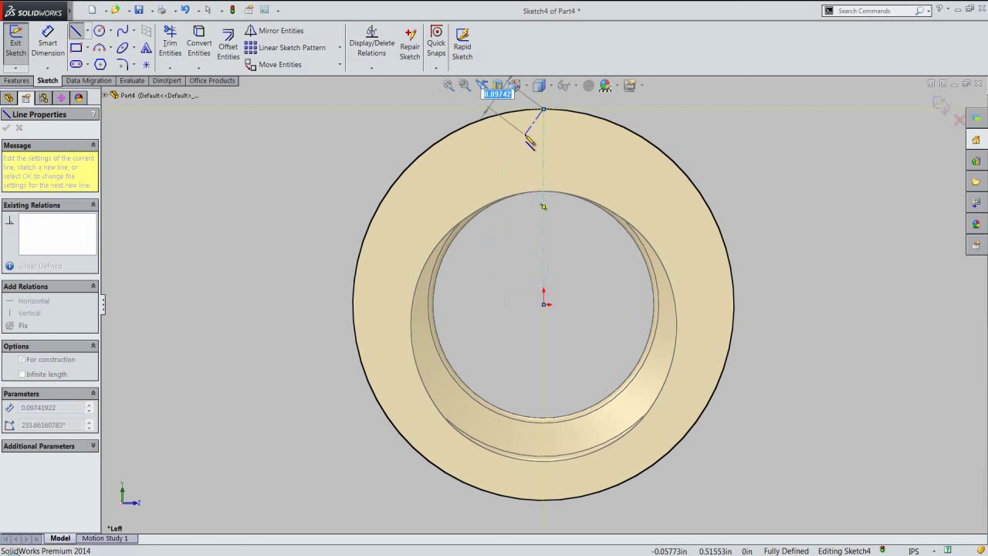
right_click(527, 137)
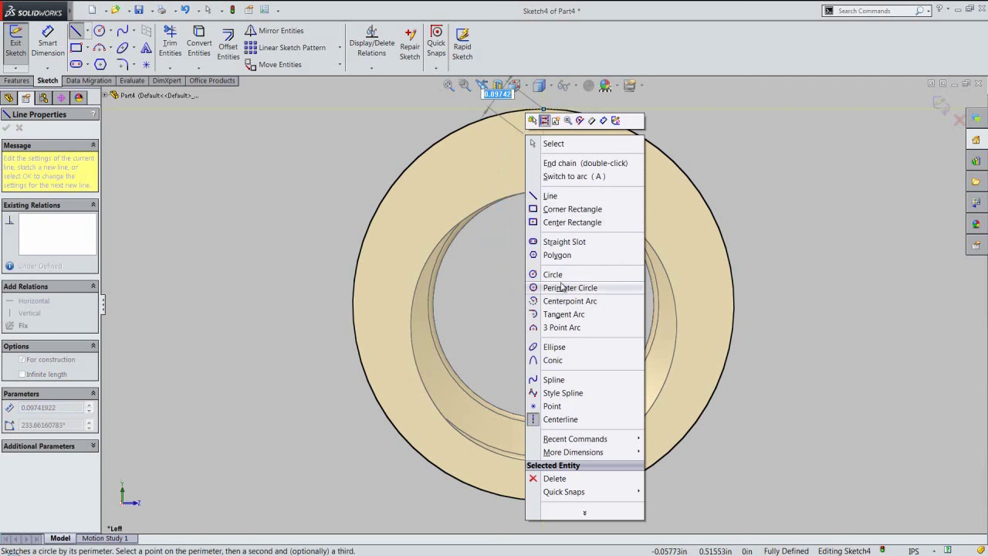
click(560, 419)
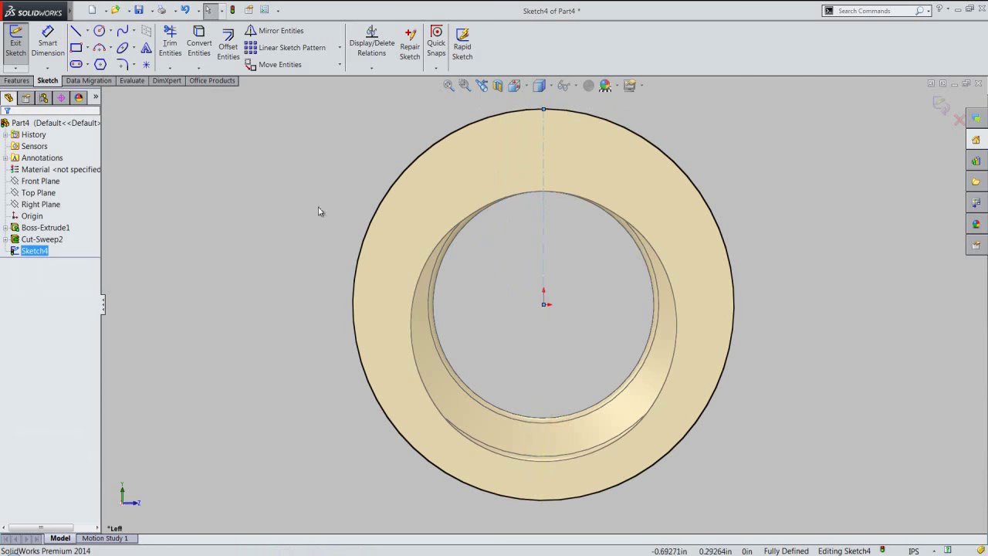
Draw two lines from the centre to the outer circle, one on each side of the centerline
right_drag(232, 148, 267, 183)
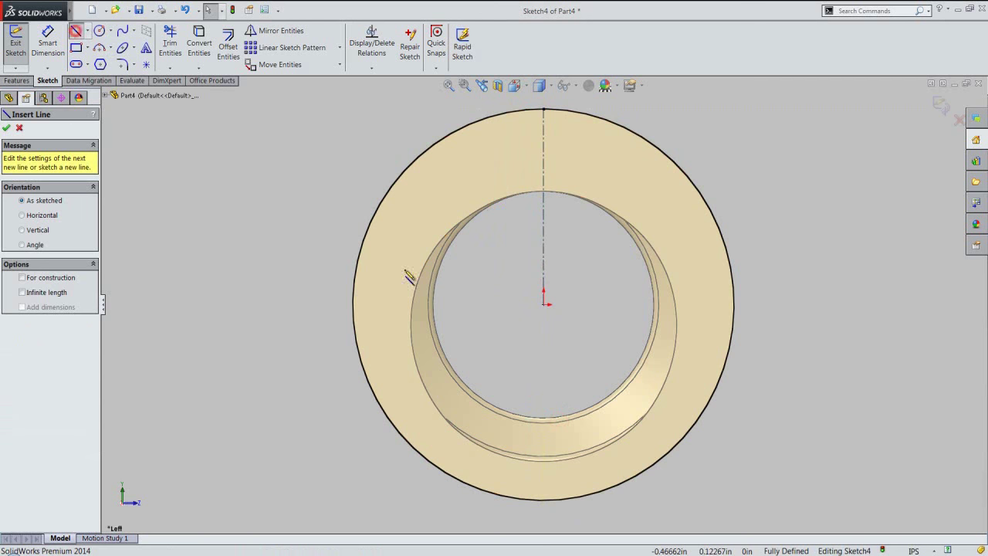
click(545, 305)
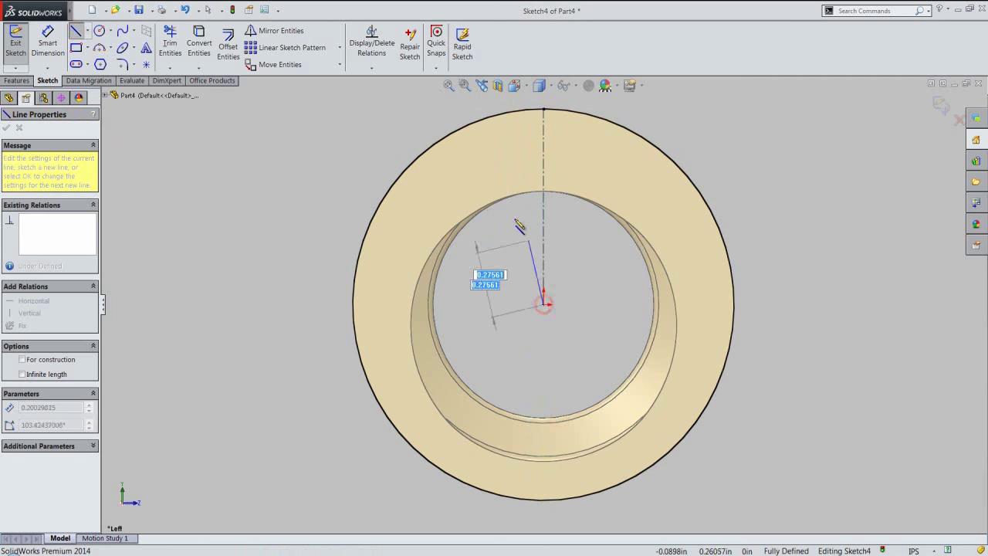
click(490, 116)
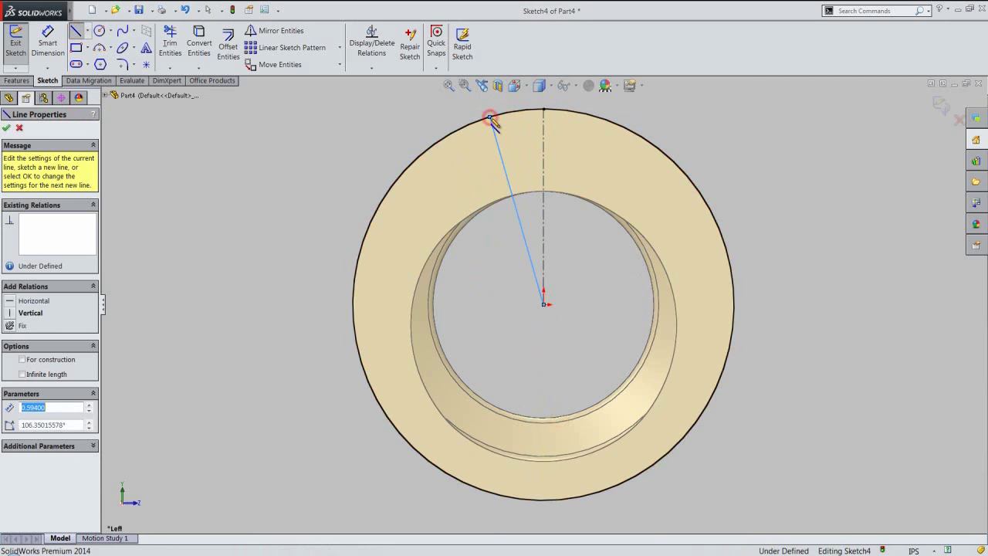
right_click(525, 208)
click(541, 247)
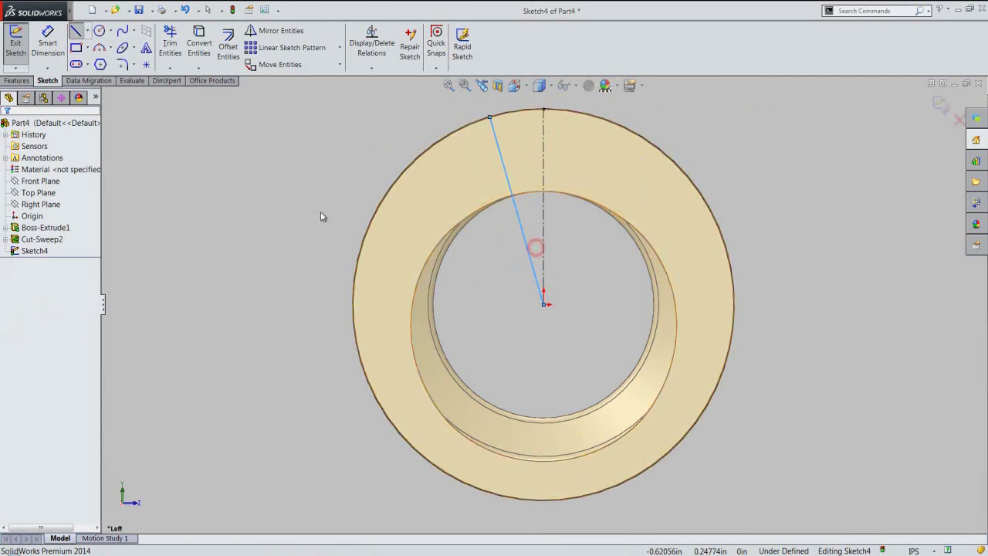
right_click(253, 157)
click(267, 149)
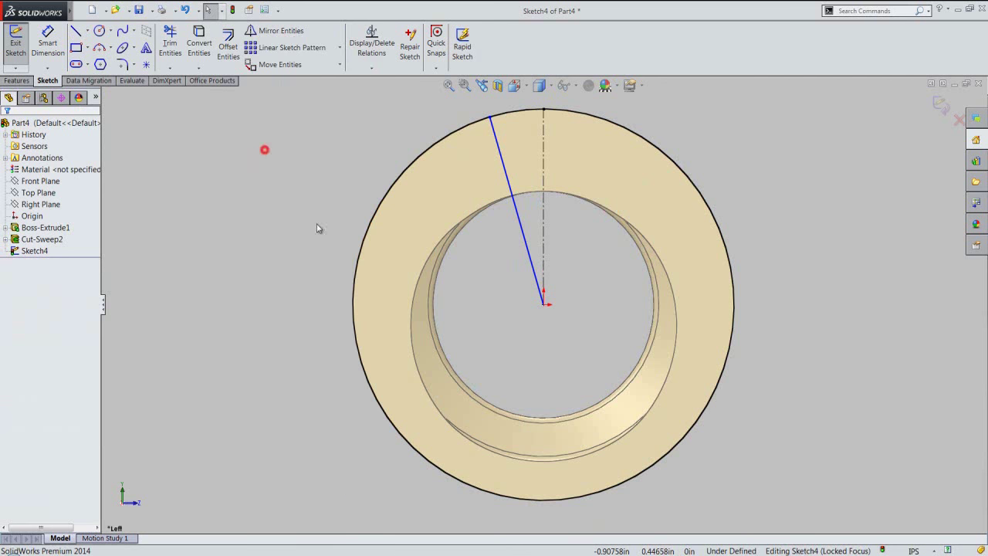
click(544, 304)
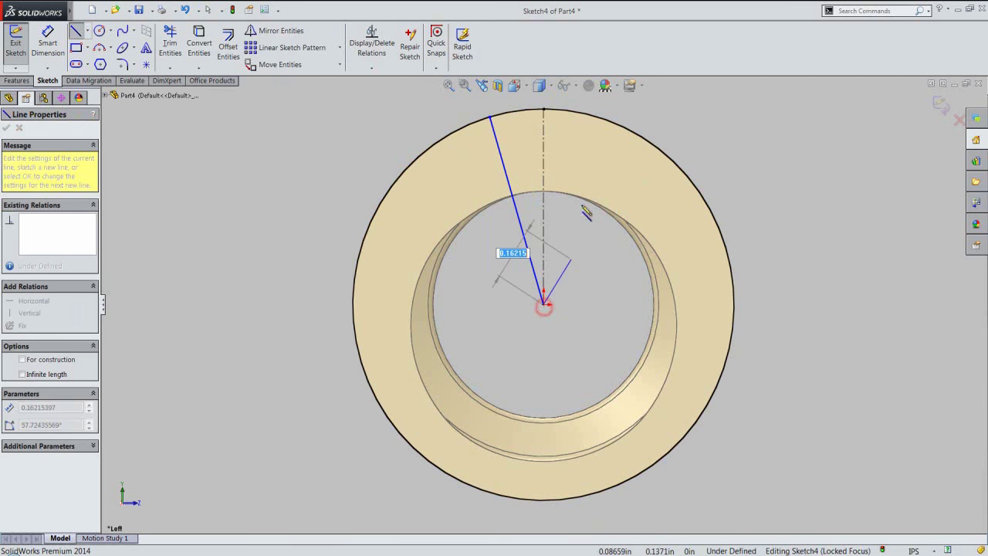
click(597, 117)
right_click(649, 126)
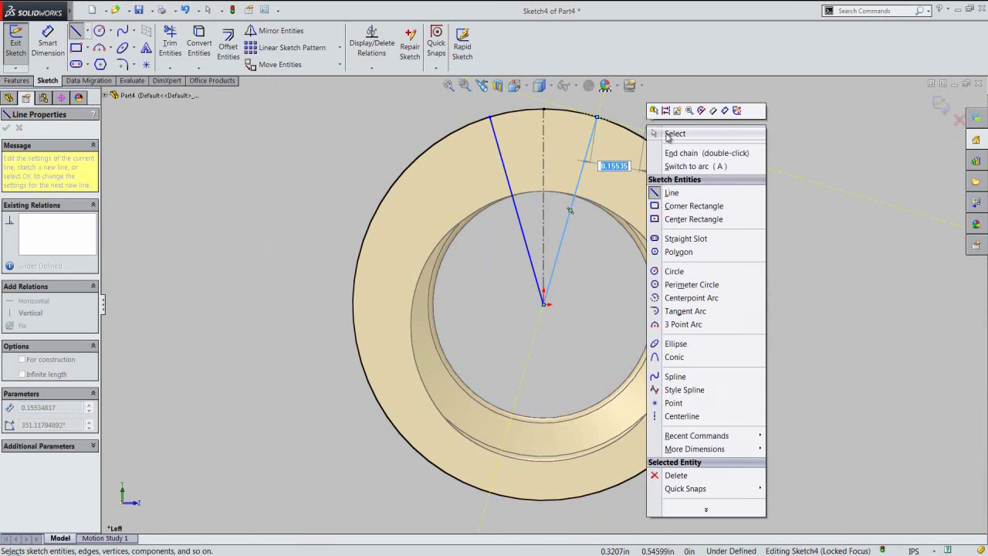
click(668, 135)
Make the two lines symmetric about the centerline and set their included angle to 5°
click(580, 177)
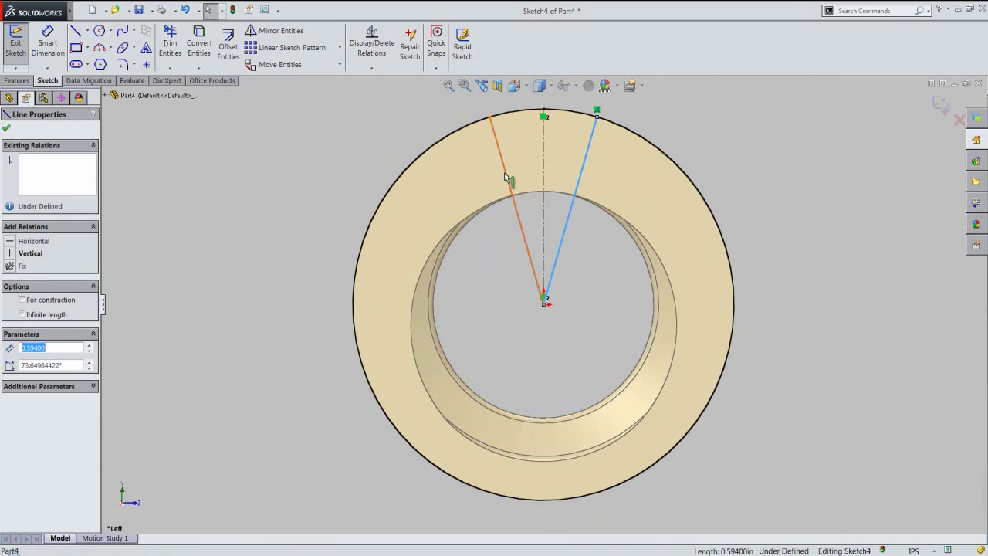
ctrl+click(507, 178)
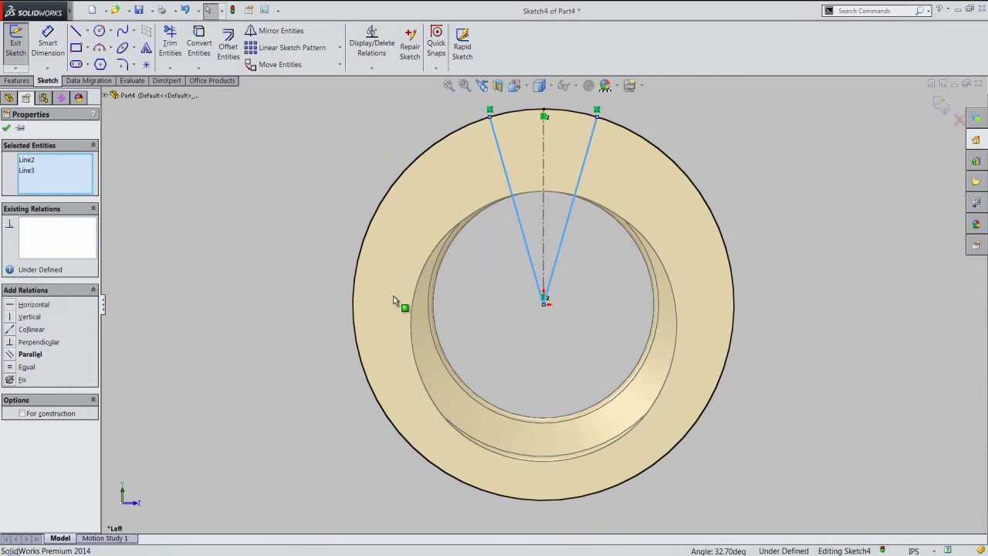
ctrl+click(544, 249)
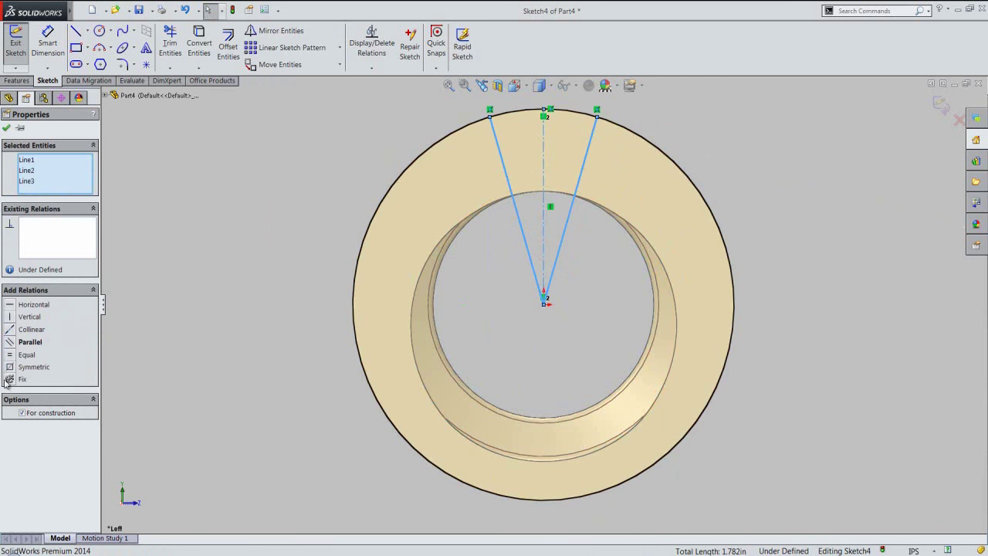
click(7, 128)
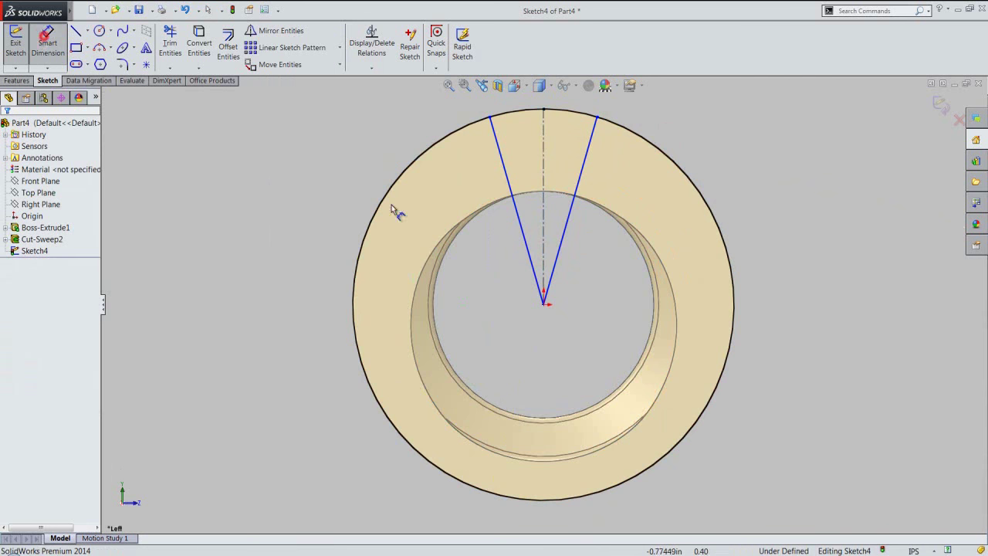
click(527, 245)
click(564, 254)
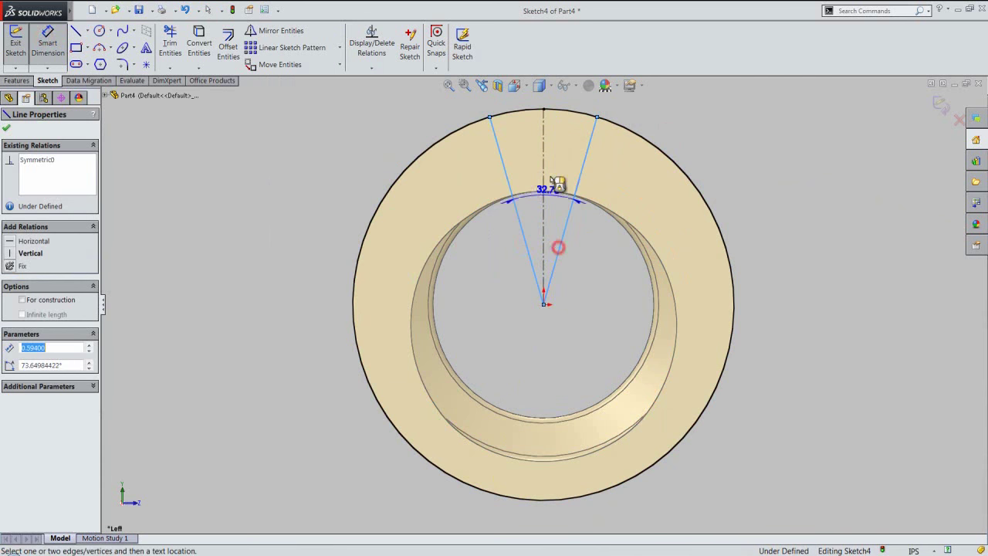
click(564, 108)
text(5)
key(Return)
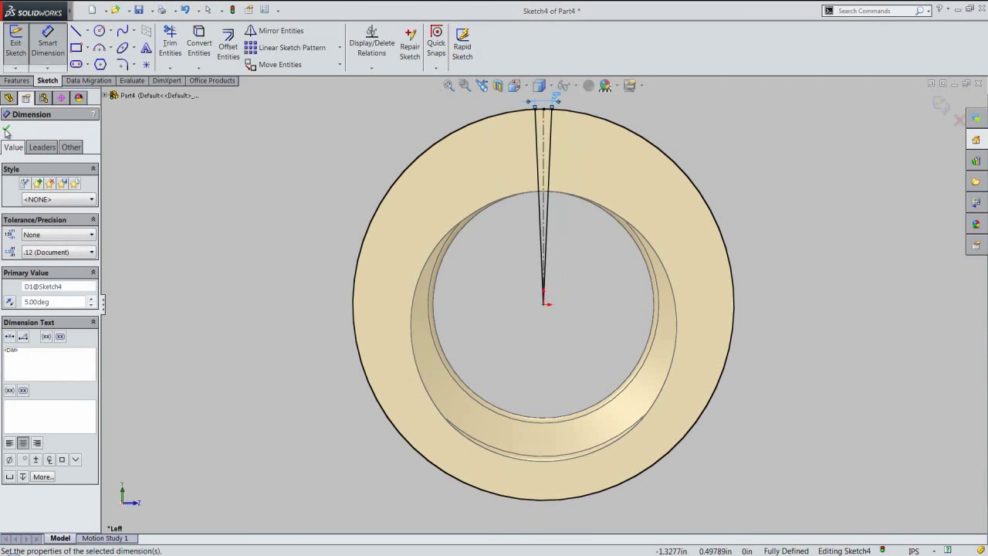
click(7, 131)
Zoom in on the wedge top and draw the diamond's upper two edges, peaking on the centerline
scroll(551, 93, down, 3)
scroll(562, 128, down, 2)
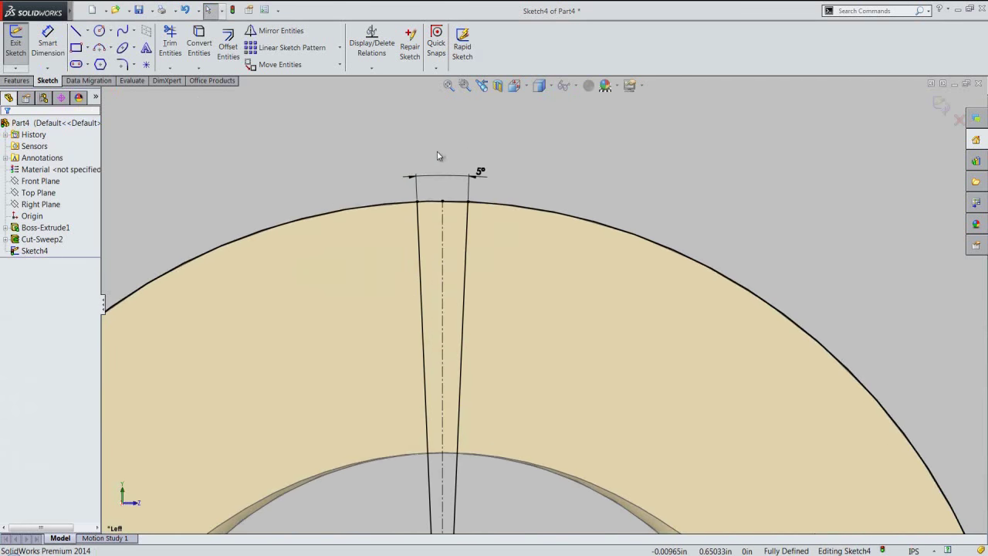
scroll(439, 155, down, 2)
scroll(409, 173, down, 1)
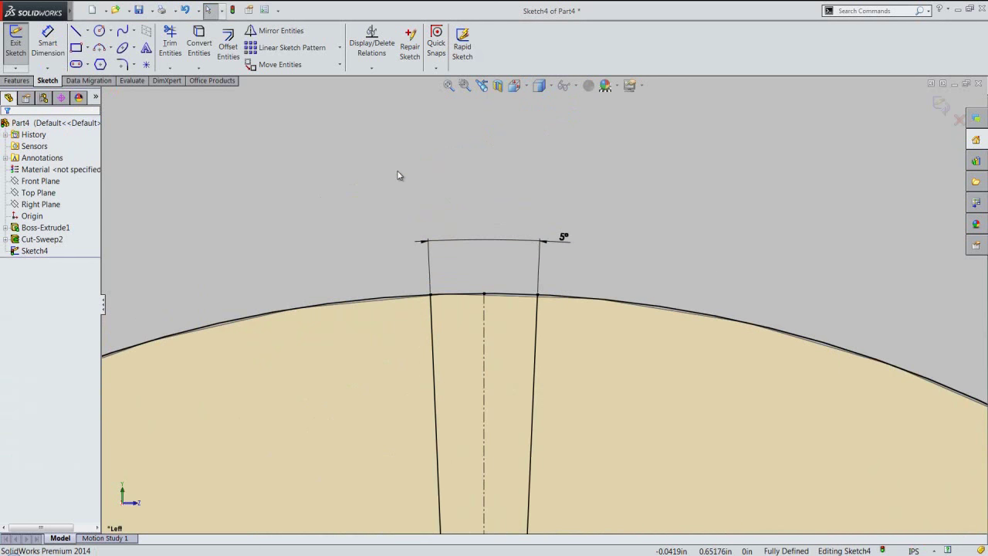
right_click(398, 176)
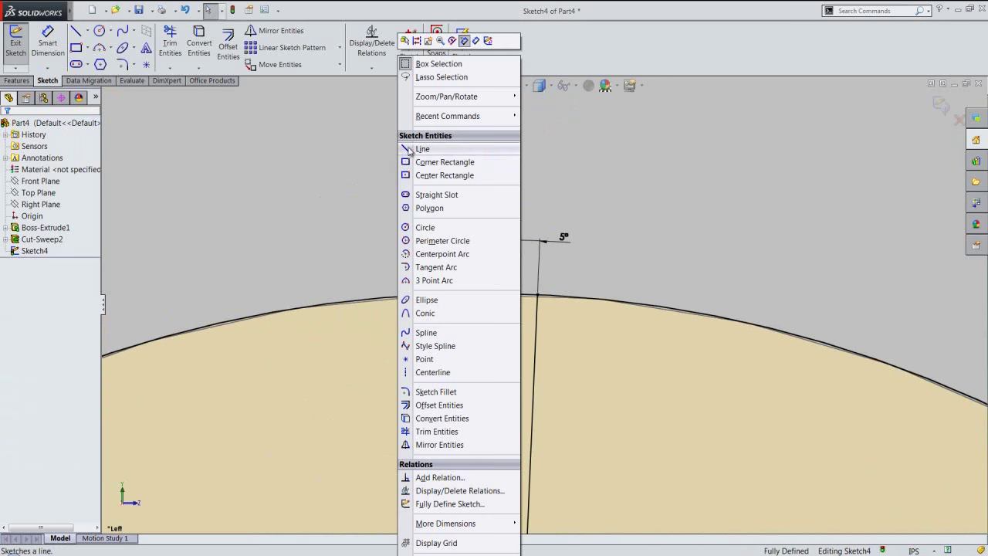
click(409, 149)
click(430, 295)
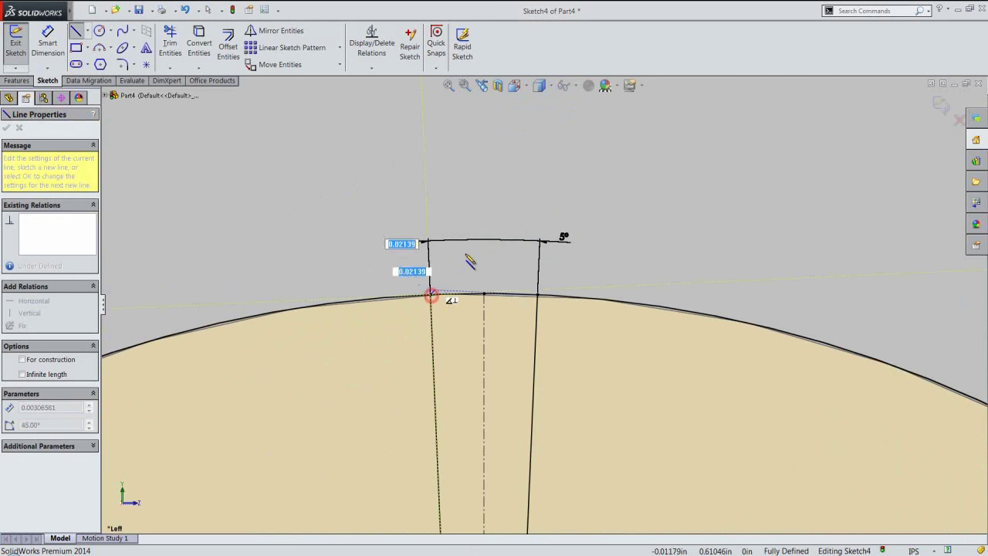
click(483, 235)
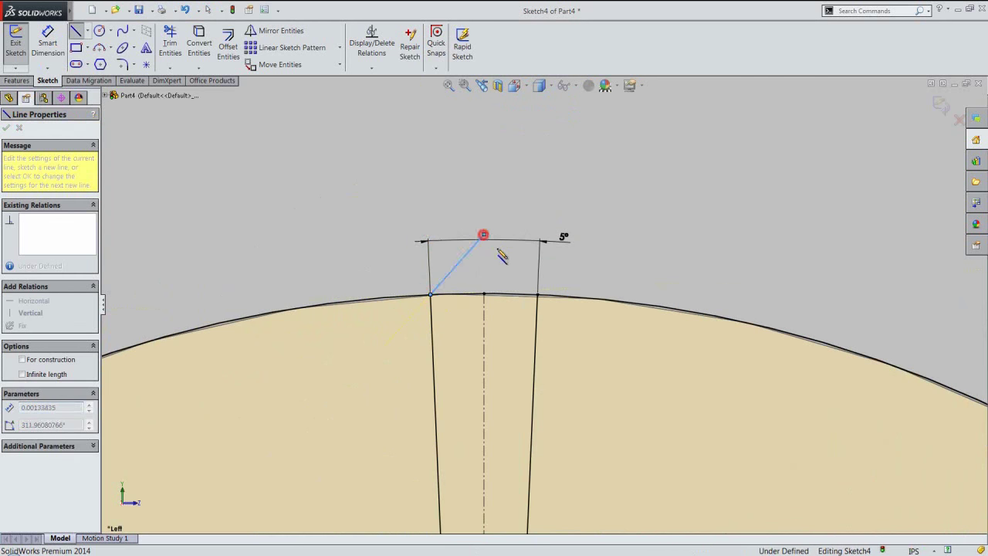
click(538, 295)
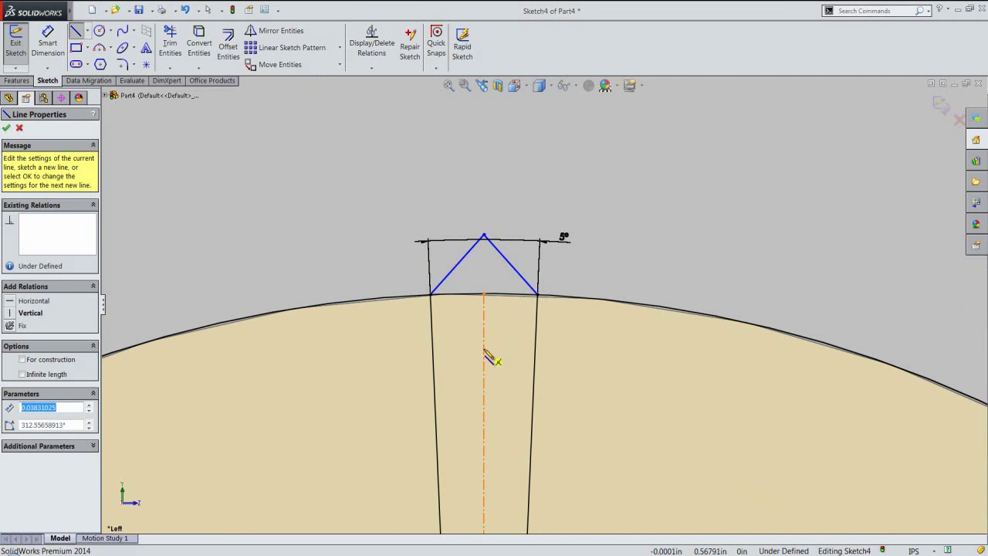
Draw the diamond's lower two edges, meeting at a centerline point below the arc
click(484, 342)
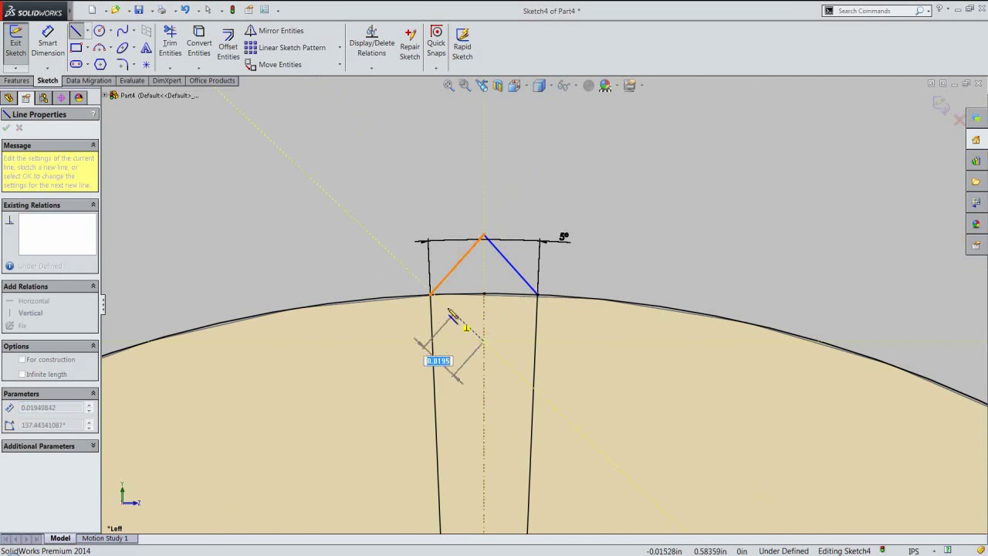
click(431, 296)
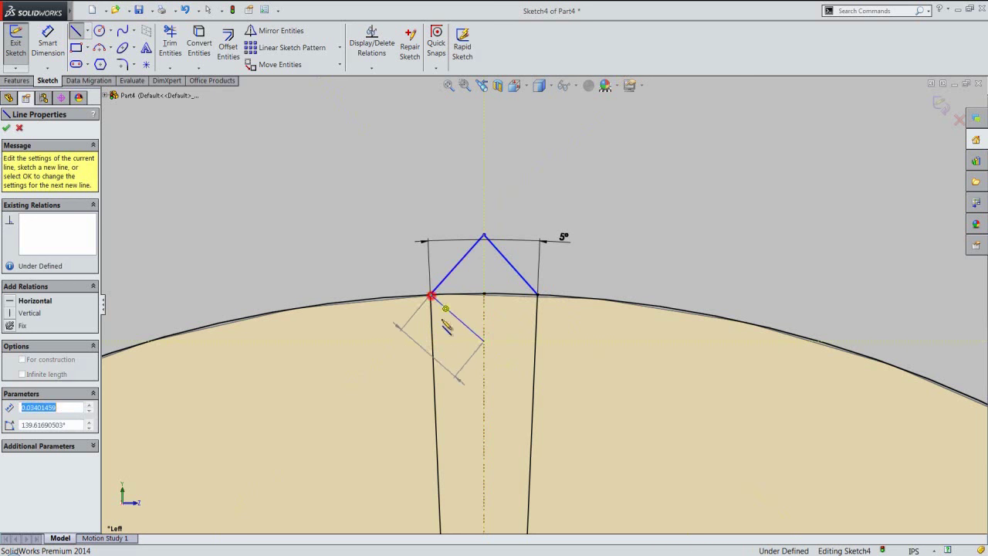
click(484, 340)
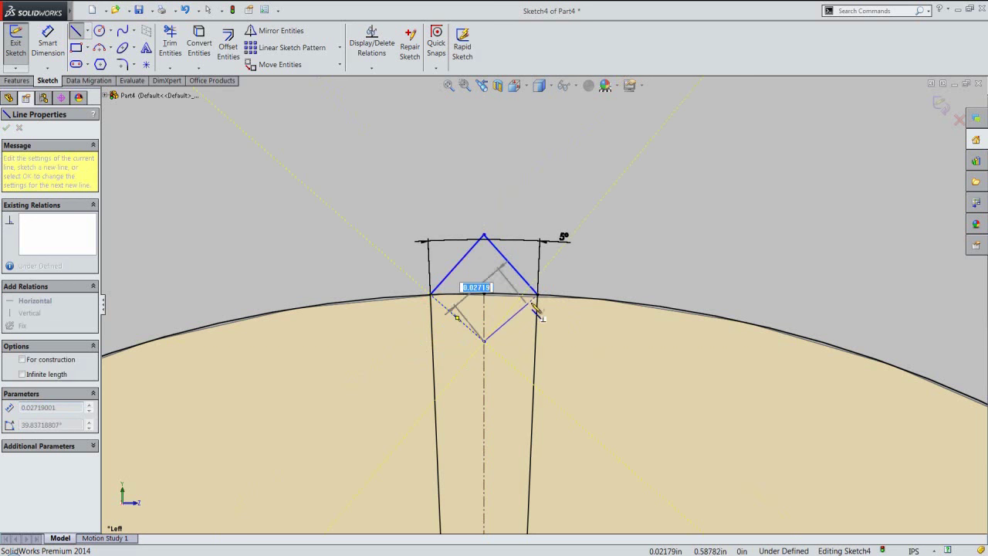
click(538, 296)
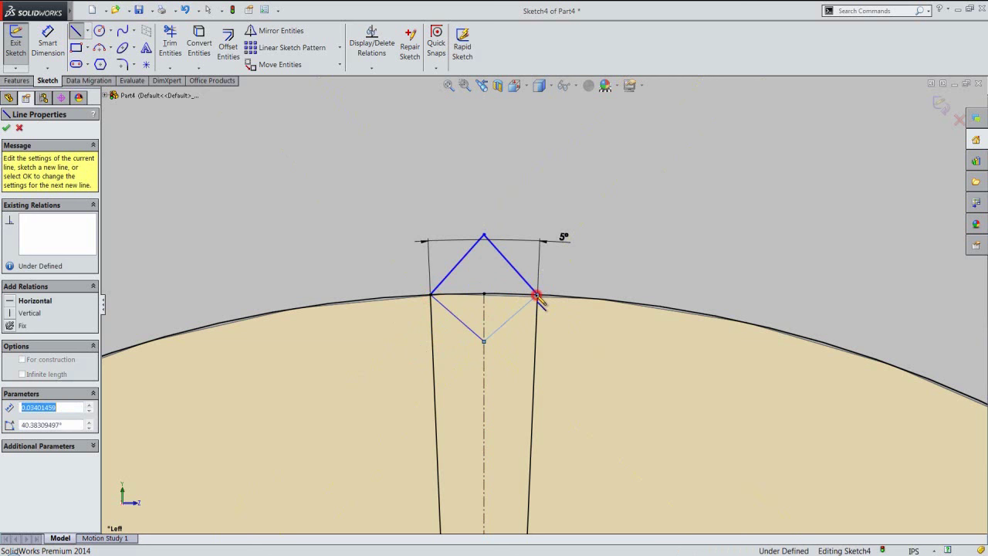
right_click(533, 189)
click(621, 168)
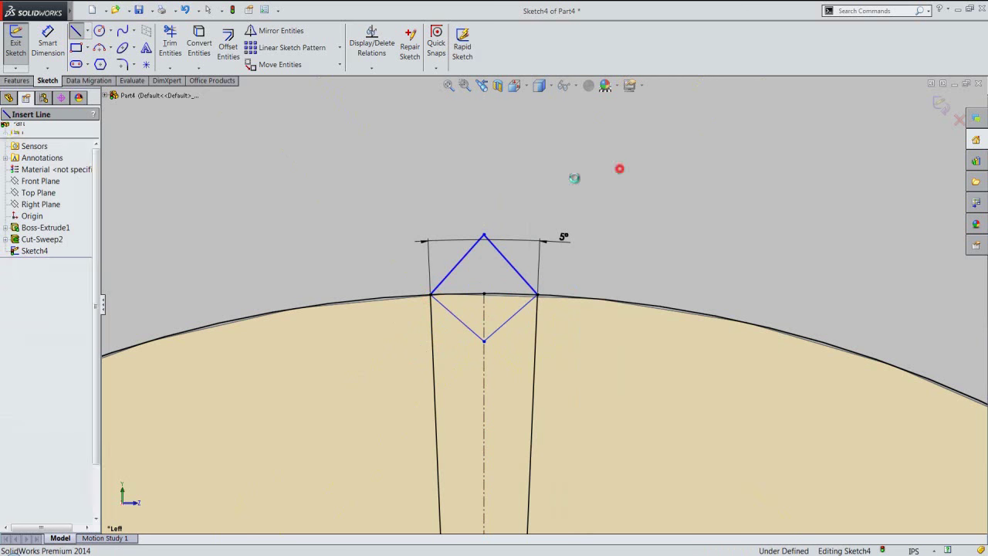
click(467, 258)
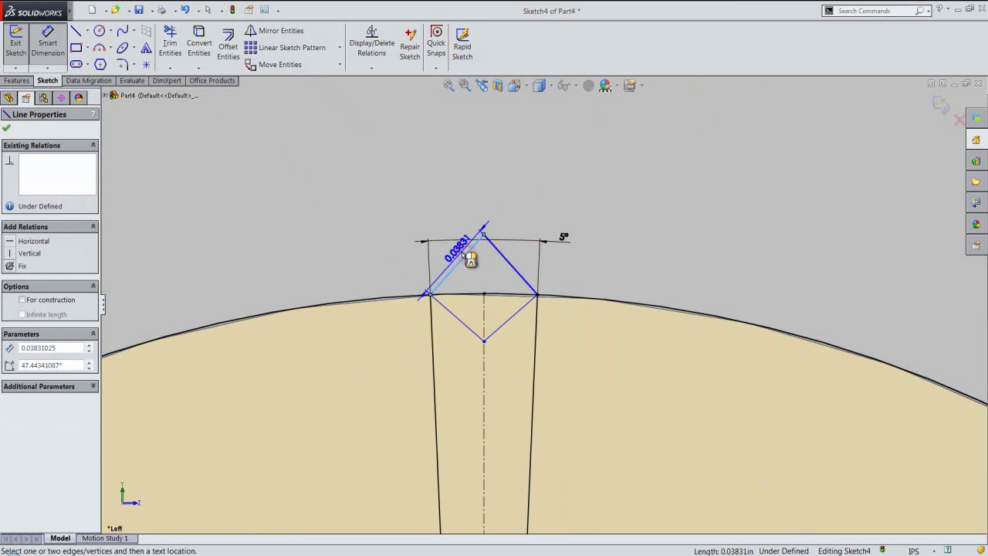
Dimension the diamond's upper-left edge to 0.03125
click(467, 257)
text(.03125)
key(Return)
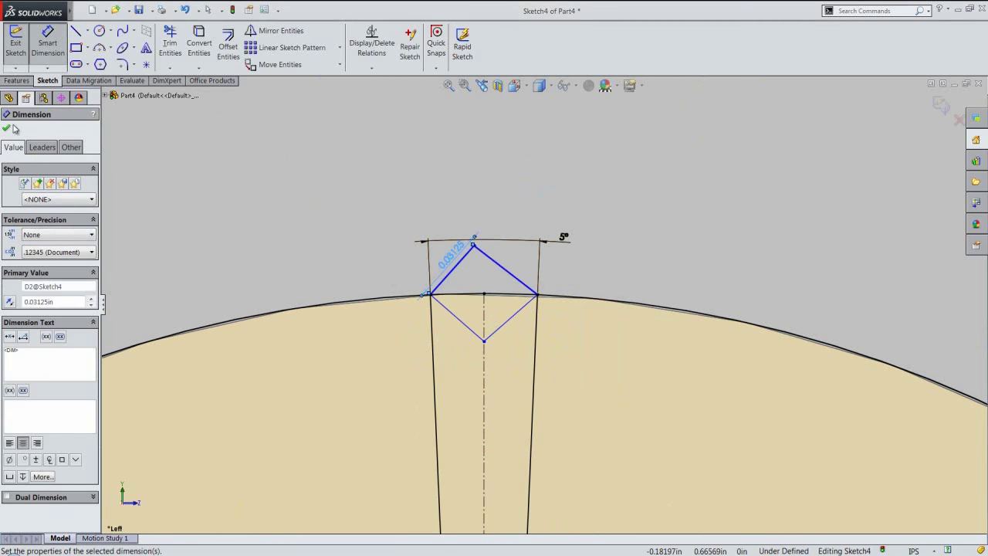
click(7, 129)
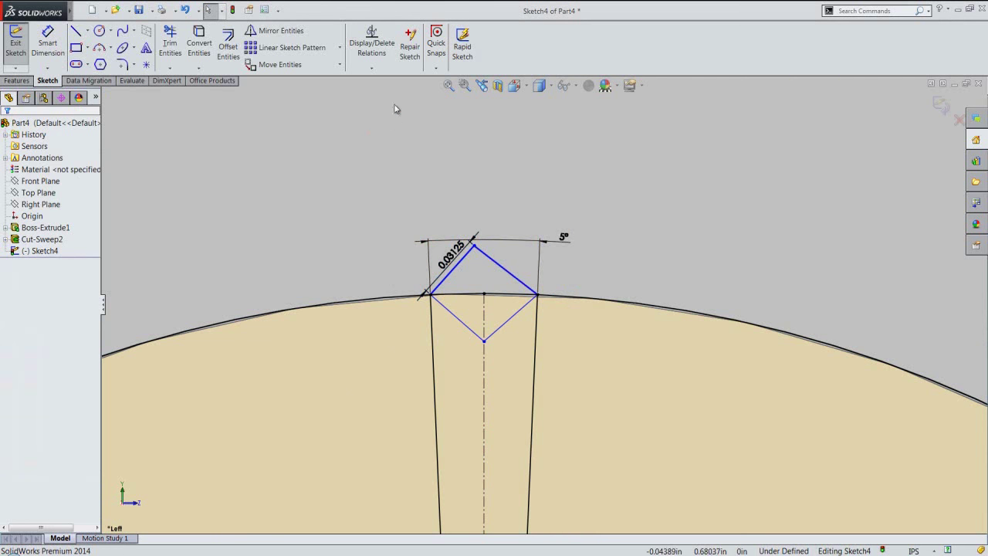
Add an Equal relation between the diamond's upper-left and lower-right edges
click(371, 68)
click(373, 94)
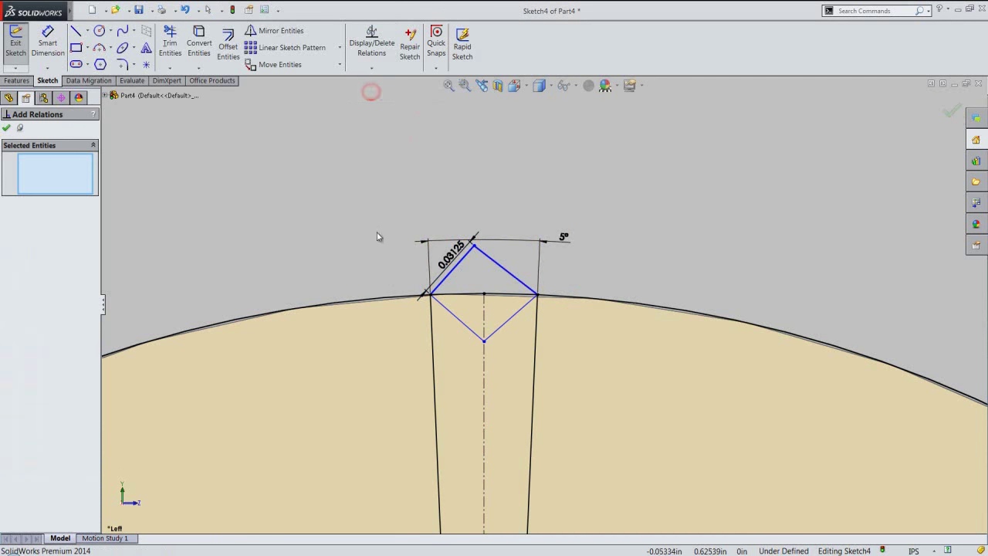
click(449, 275)
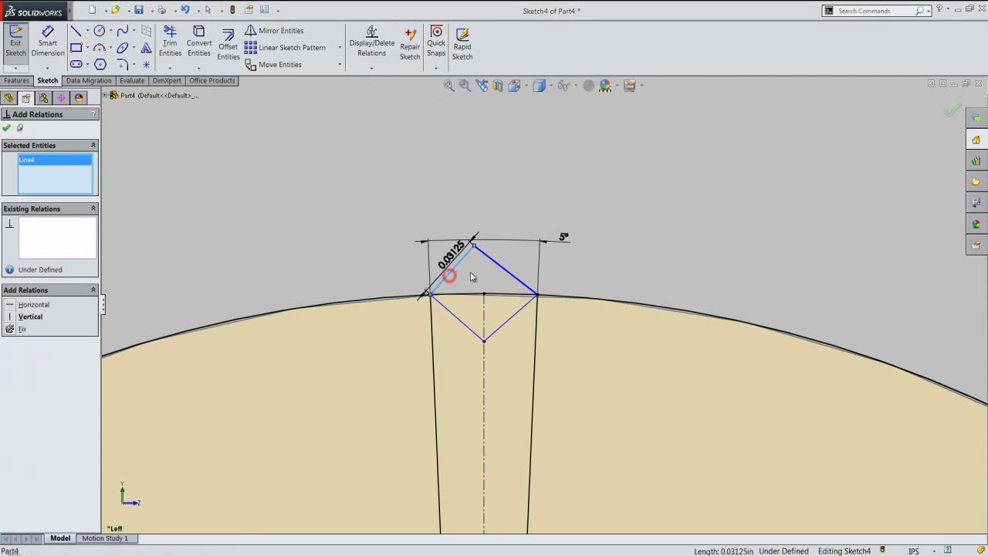
click(517, 315)
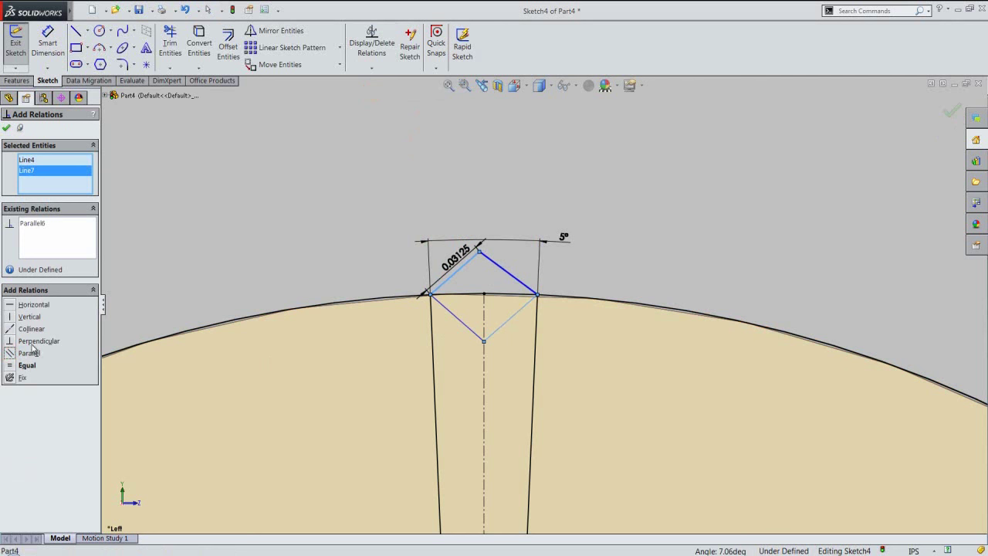
click(11, 366)
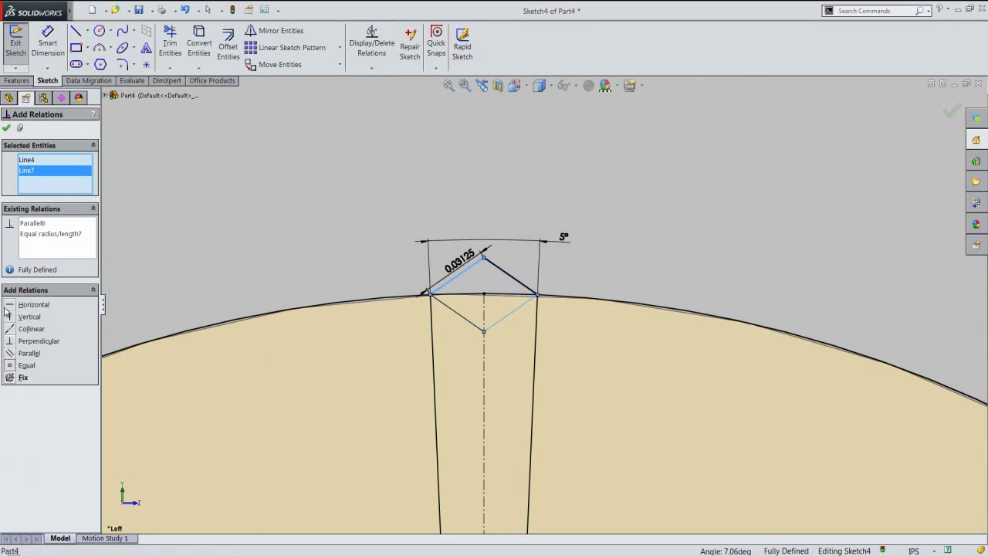
click(6, 130)
click(261, 180)
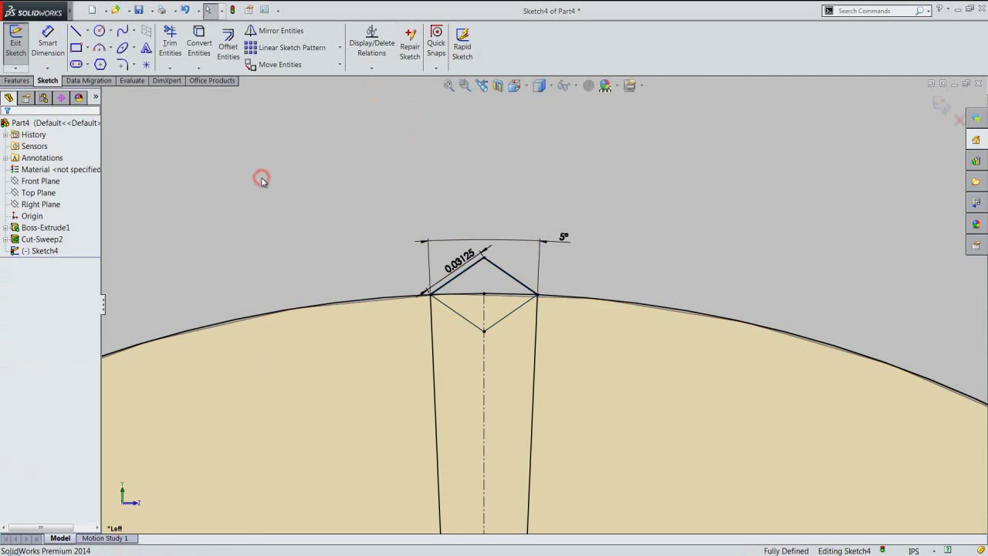
Make the two upper edges of the diamond's peak equal in length
click(371, 68)
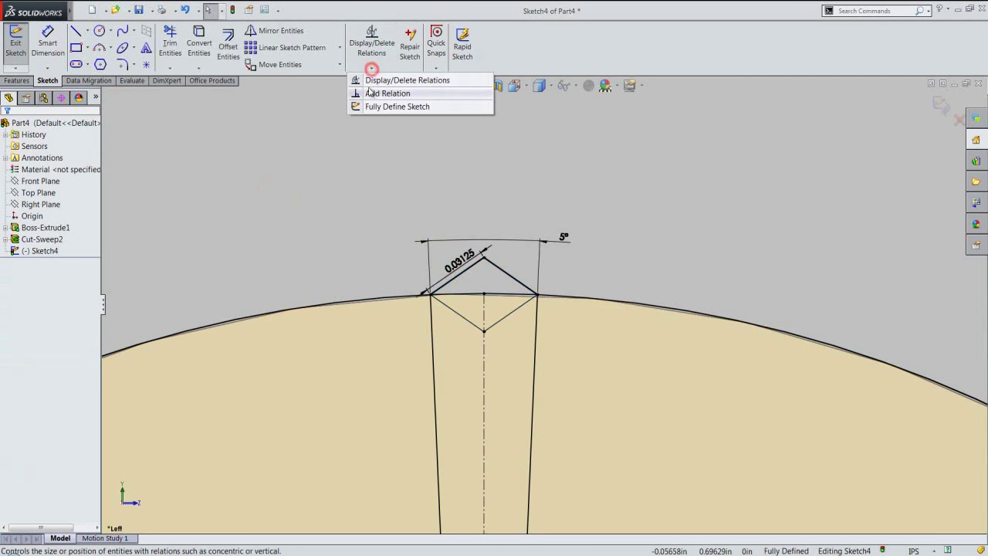
click(370, 93)
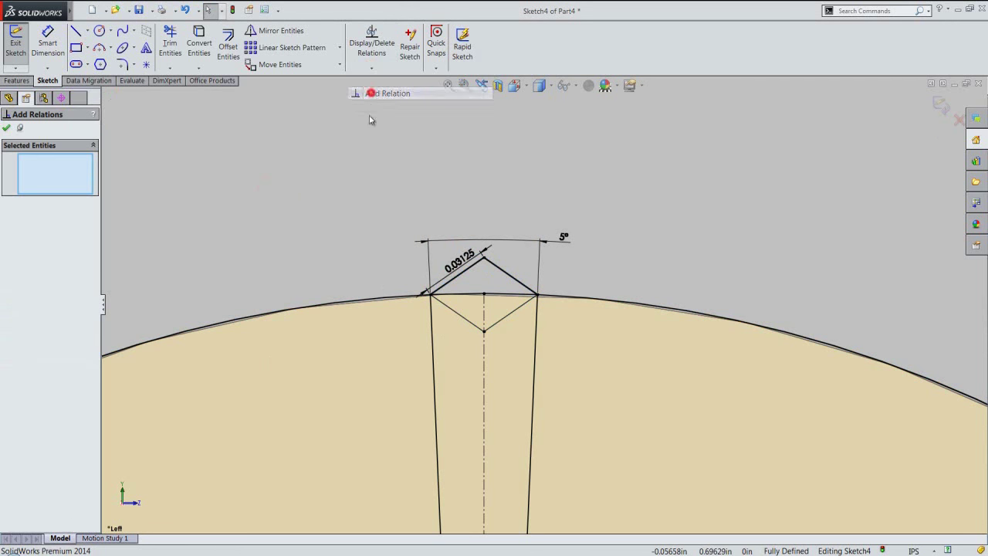
click(508, 274)
click(463, 272)
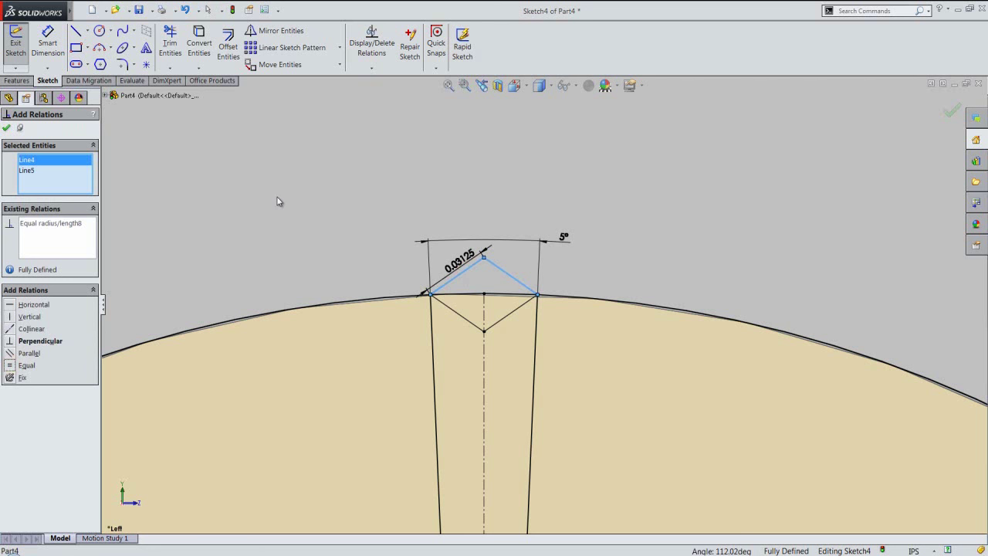
click(6, 129)
click(364, 159)
Make the upper-right and lower-left diamond edges parallel and equal, fully defining Sketch4
click(372, 69)
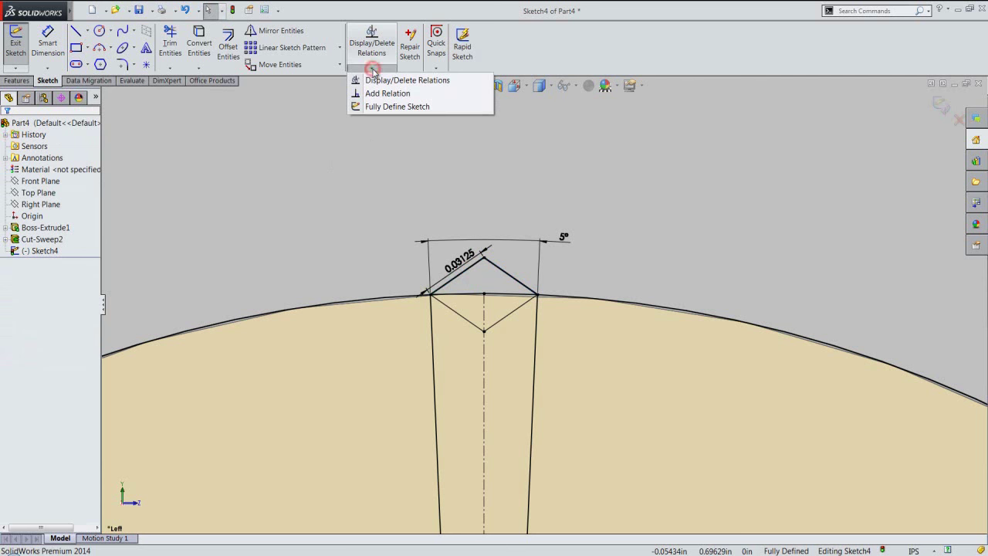
click(379, 95)
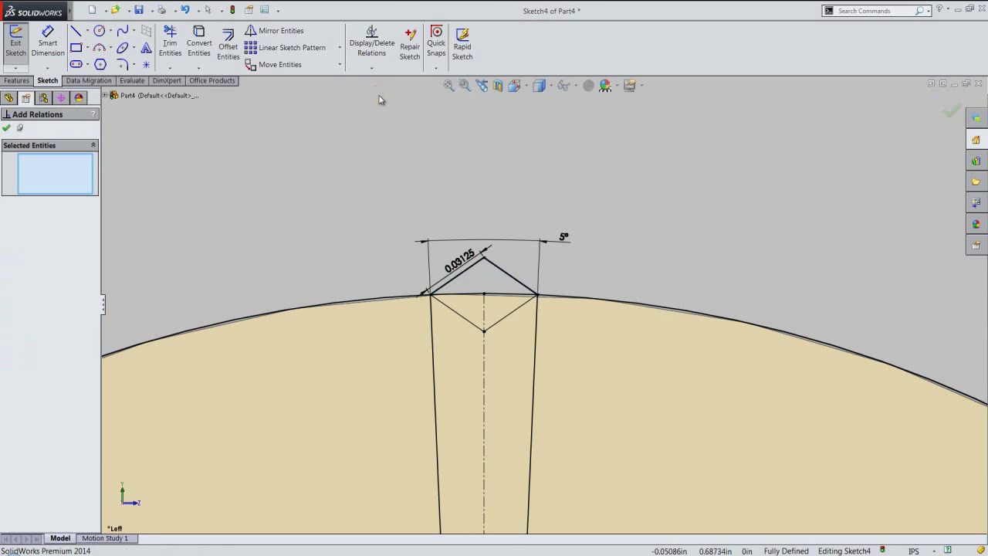
click(501, 270)
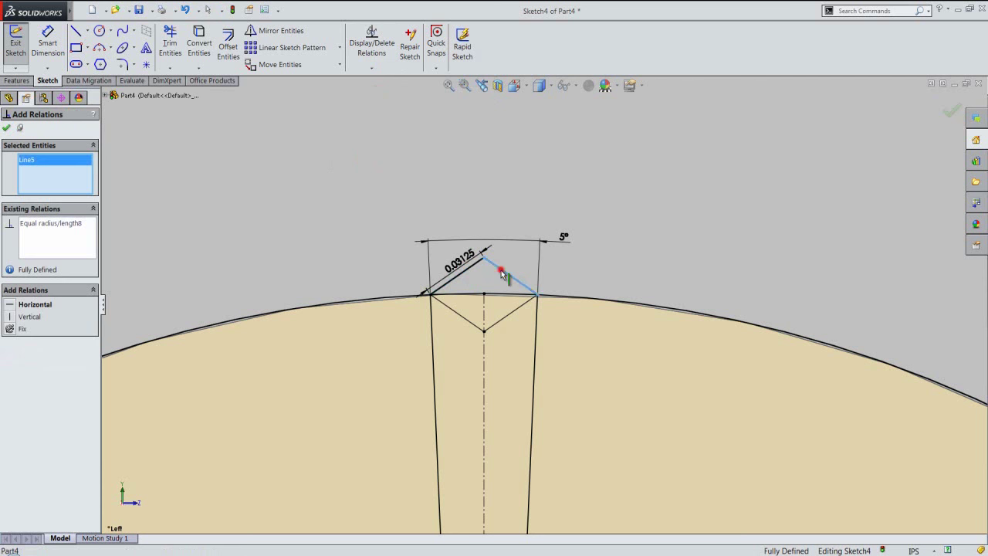
click(450, 305)
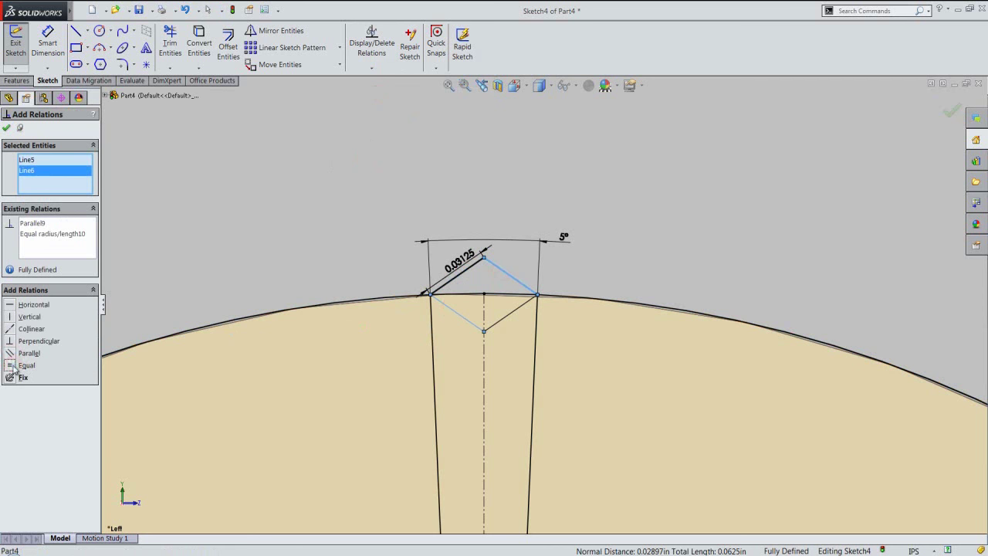
click(4, 129)
click(309, 184)
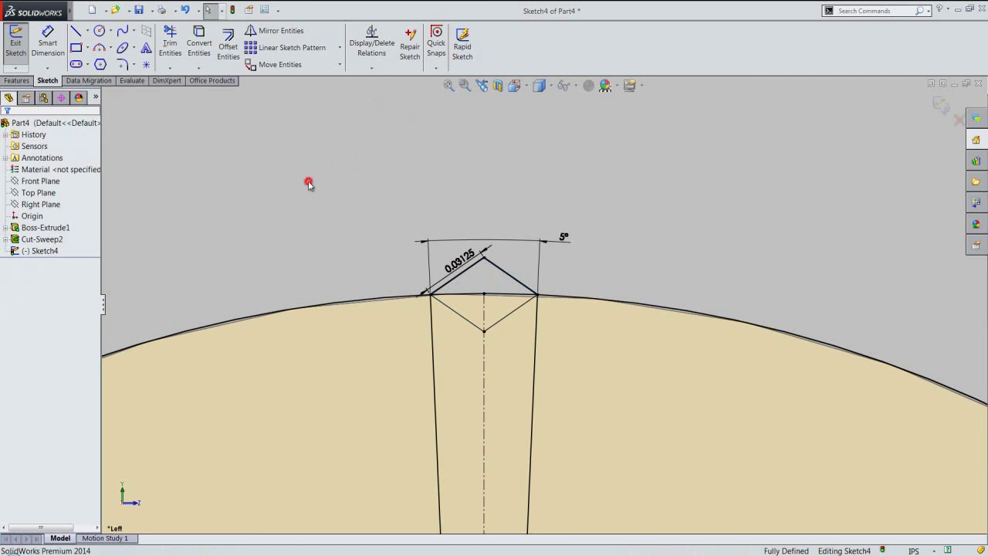
click(355, 210)
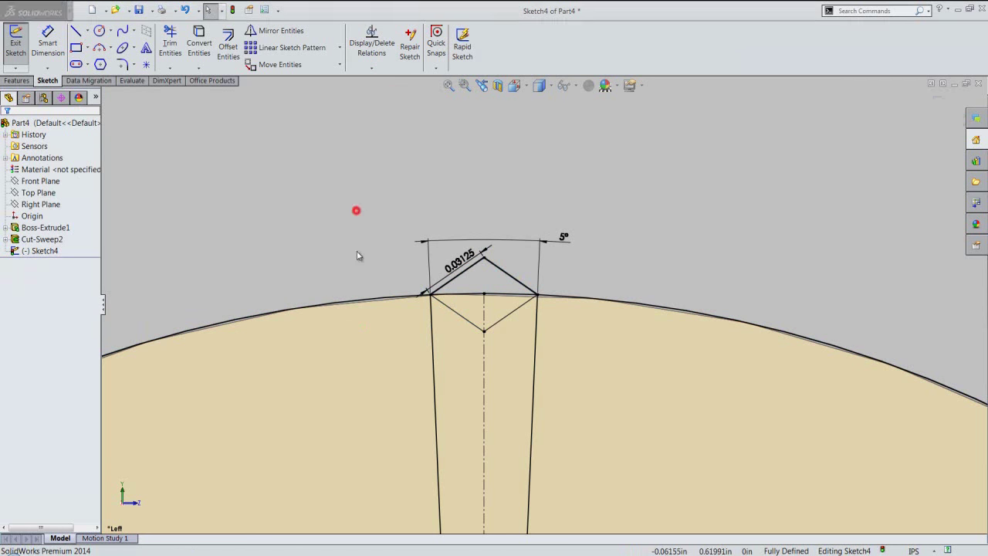
Convert the outer arc and both wedge side lines to construction geometry
click(366, 297)
ctrl+click(432, 372)
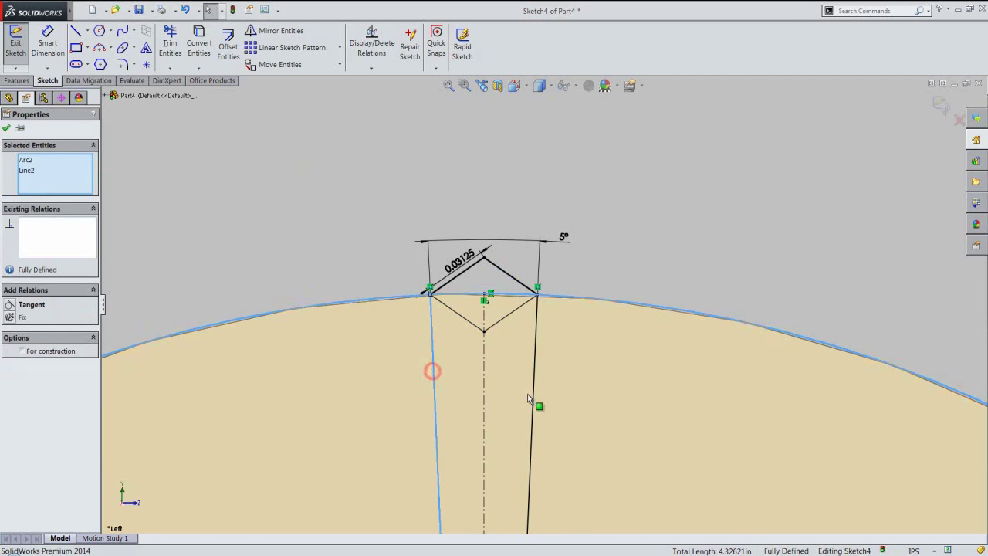
ctrl+click(531, 395)
right_click(620, 215)
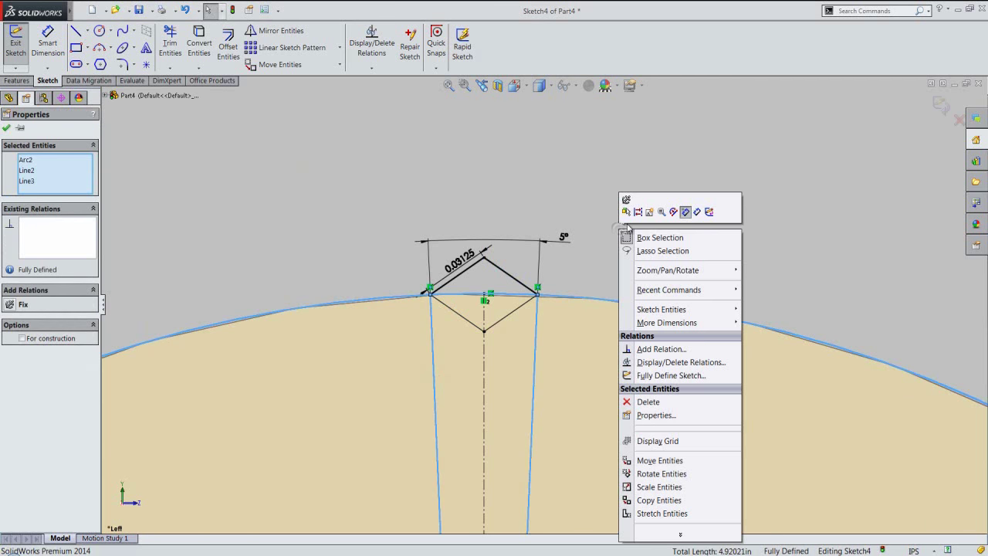
click(637, 213)
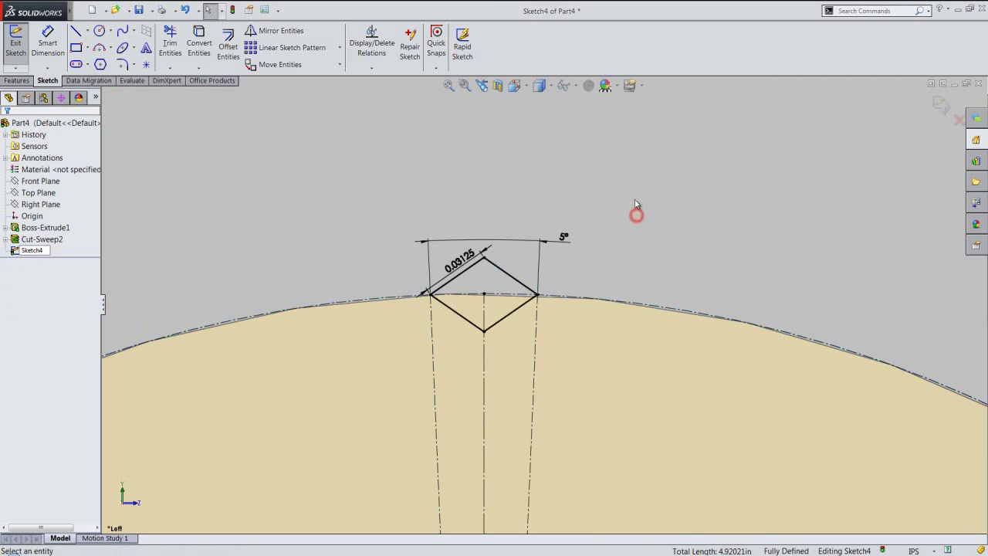
Exit Sketch4 and view the part in Isometric orientation
click(940, 104)
key(Right)
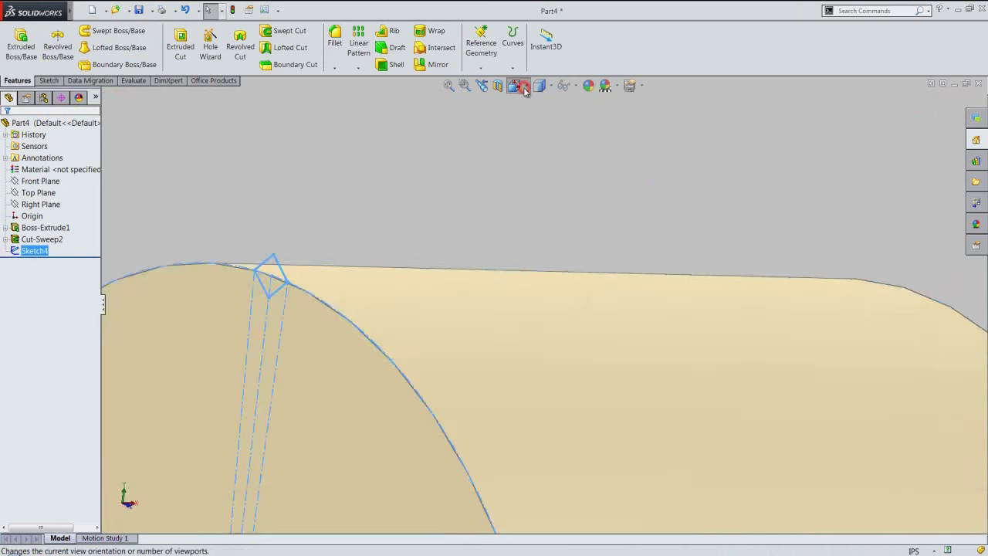
click(524, 89)
click(449, 244)
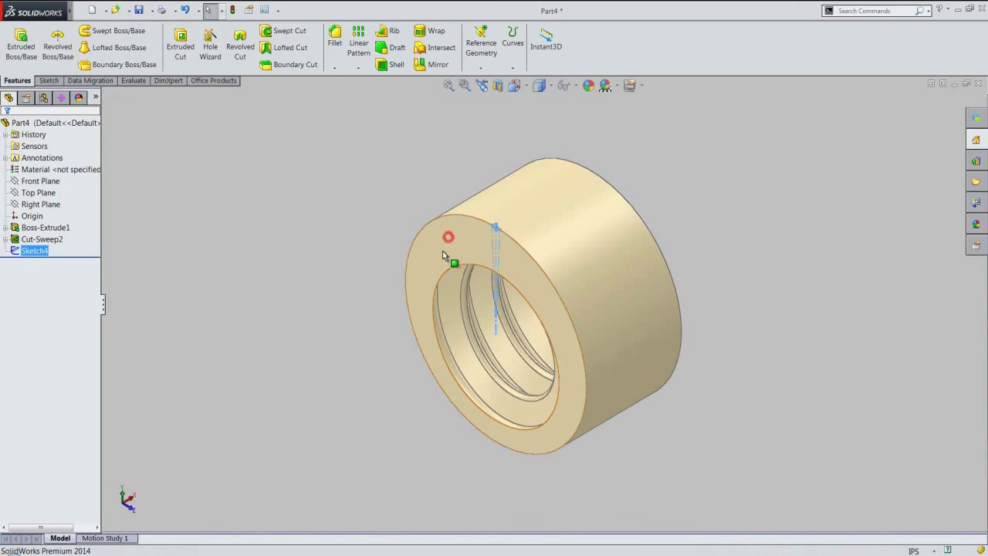
scroll(494, 263, down, 3)
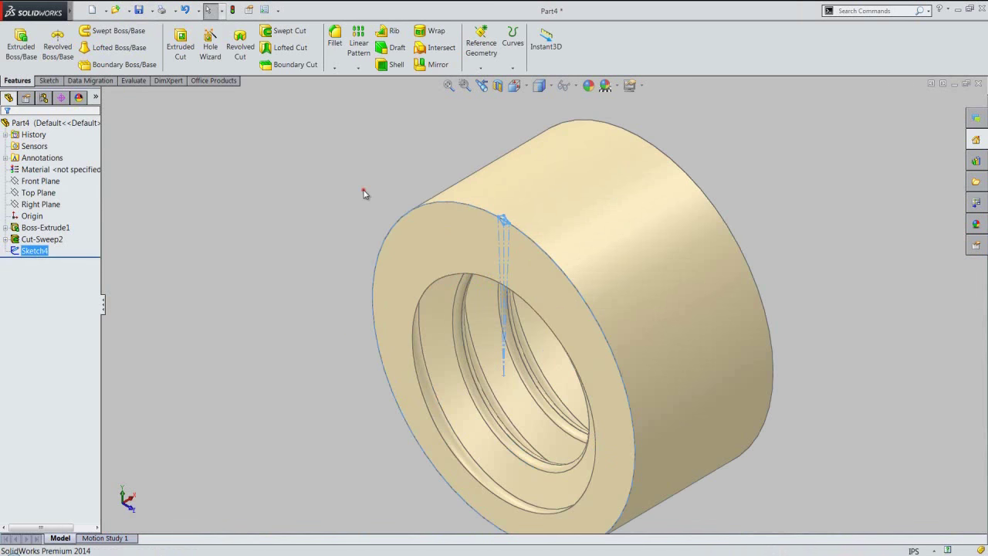
Start a helix on the nut's front face, using its converted circular front edge
click(513, 69)
click(522, 152)
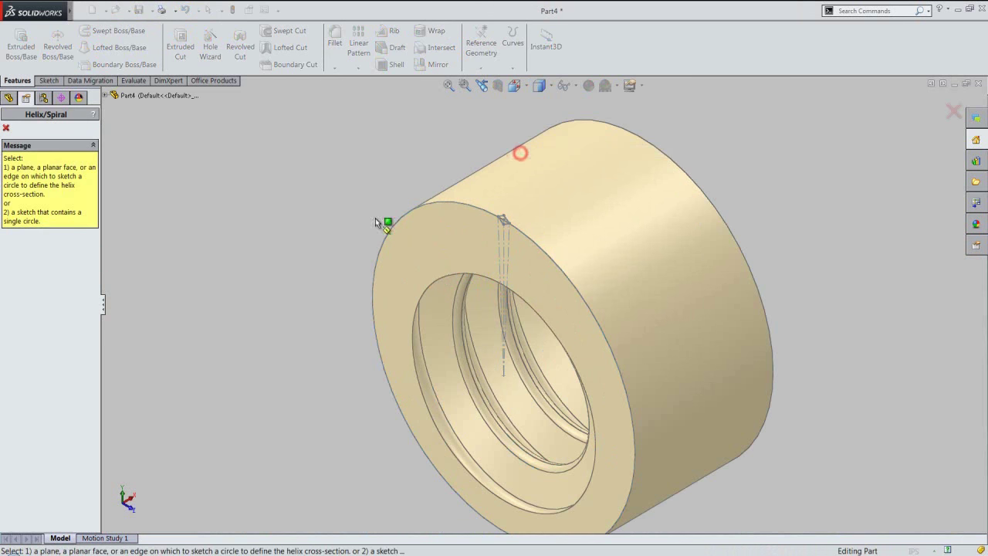
click(408, 267)
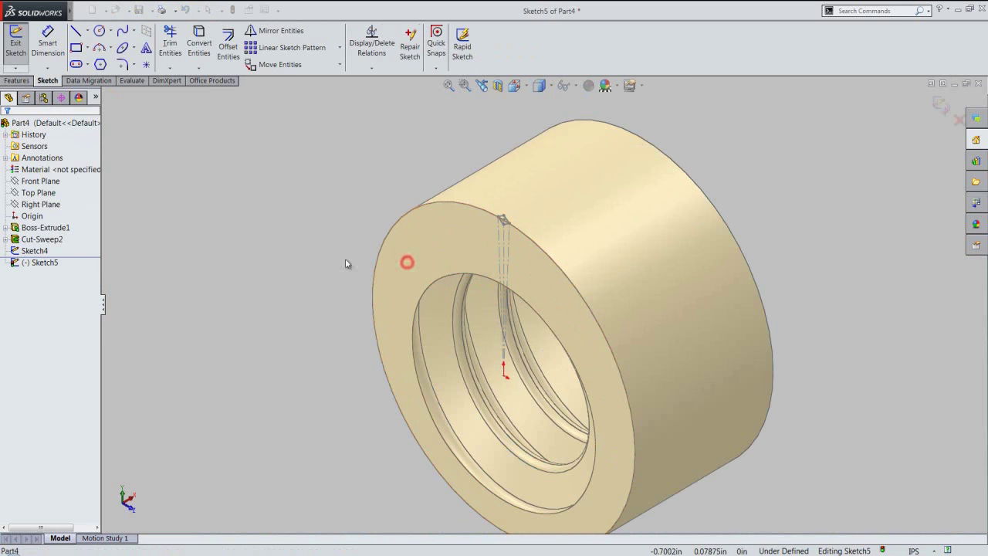
click(430, 207)
click(199, 40)
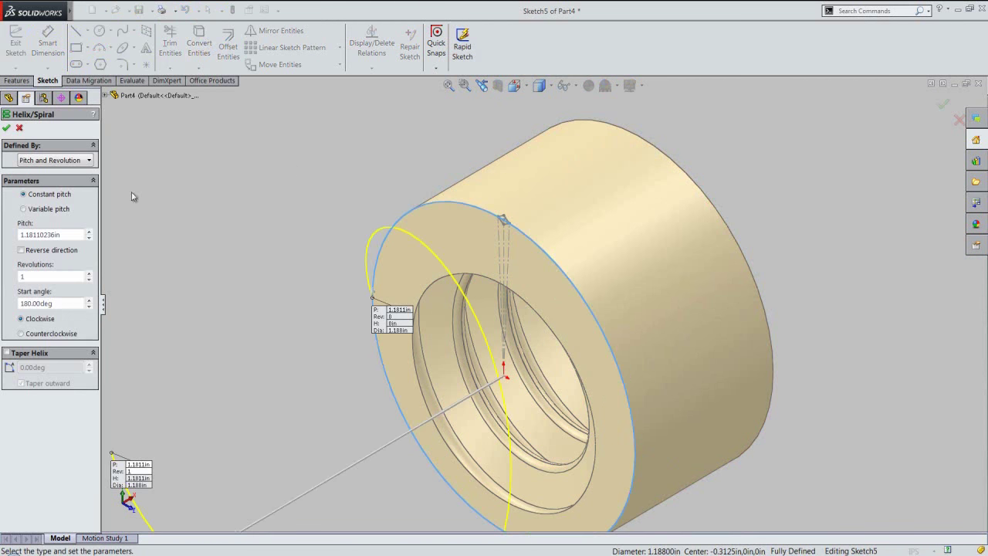
Set the helix to reversed, 0.625in height, 0.125 revolutions and 90° start angle, and accept
click(22, 251)
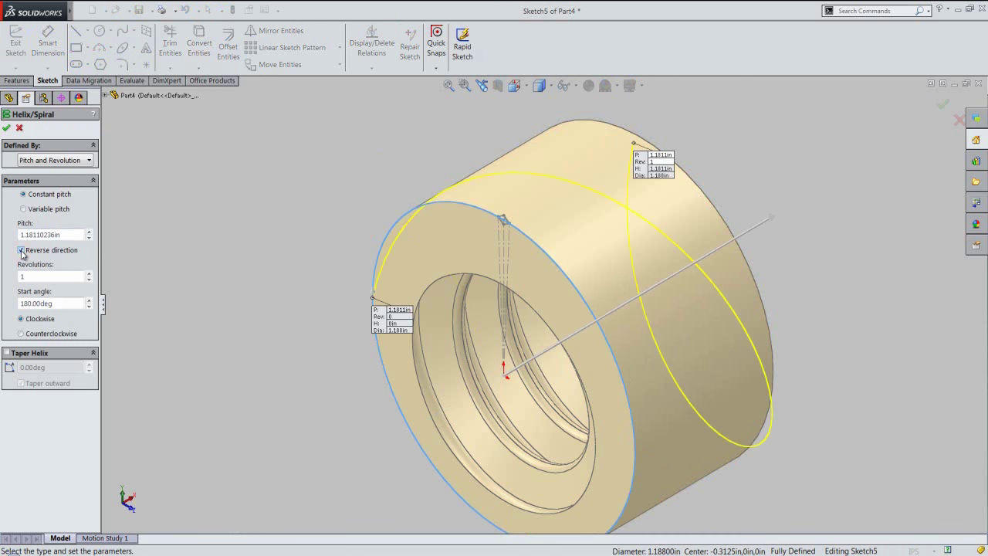
click(70, 161)
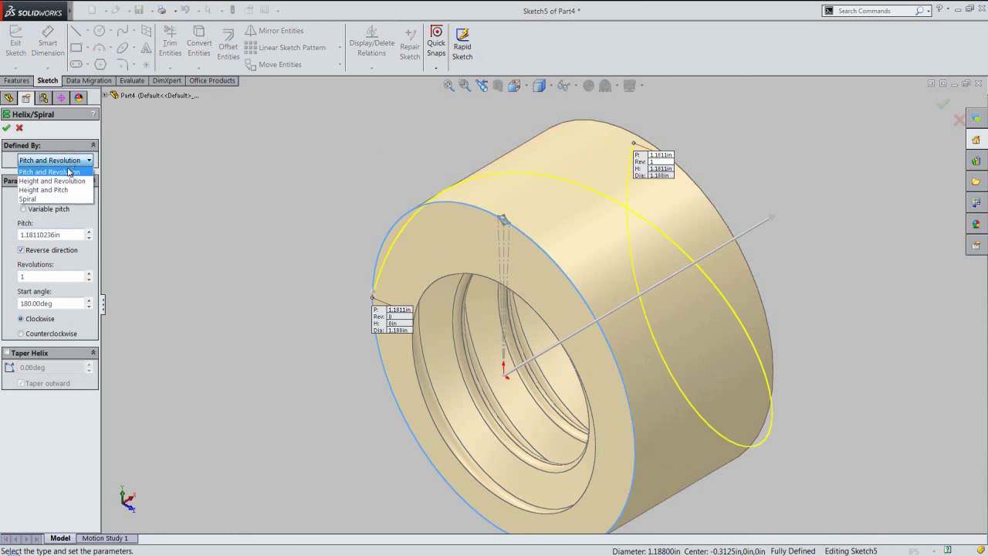
click(68, 181)
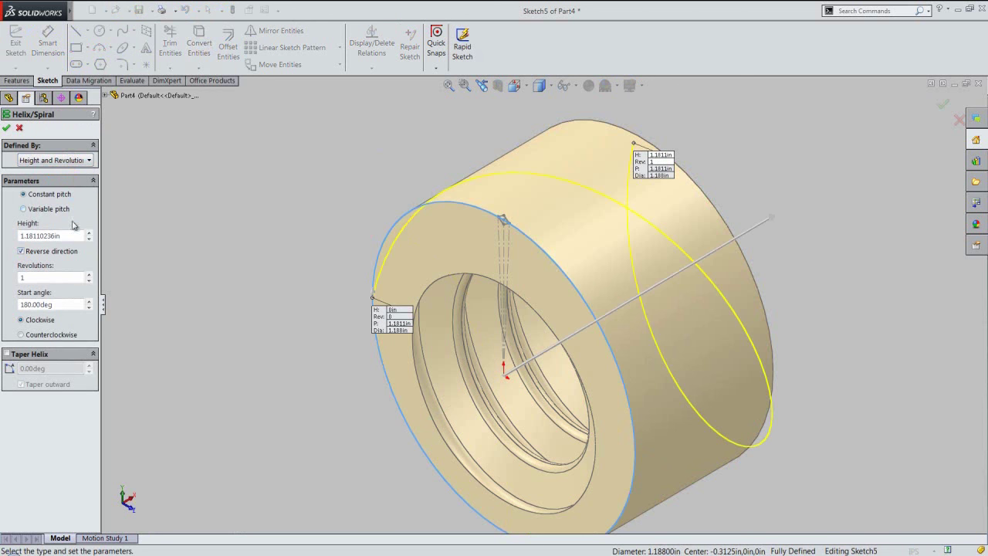
drag(70, 236, 10, 245)
key(BackSpace)
text(0.62500)
key(Return)
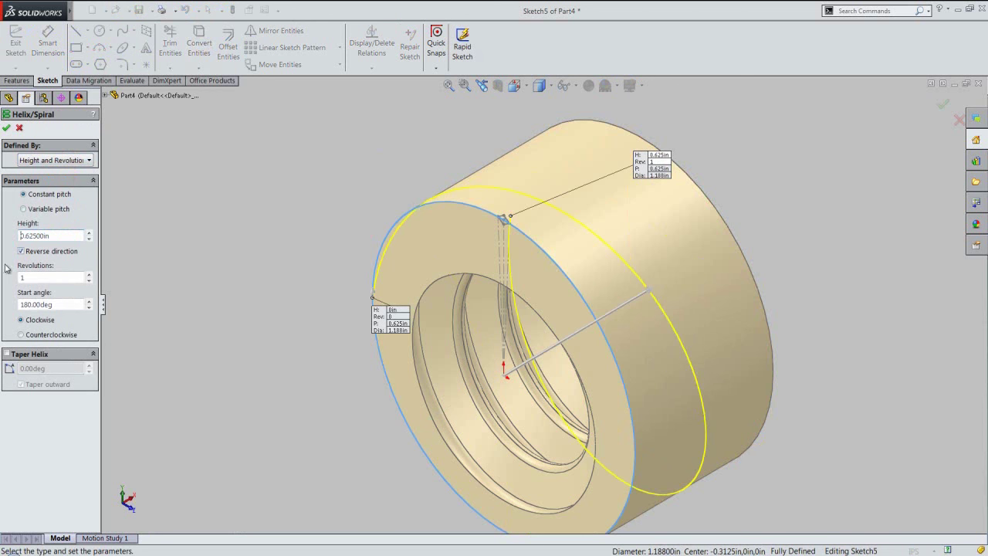
drag(27, 277, 4, 281)
key(BackSpace)
text(0.125)
key(Return)
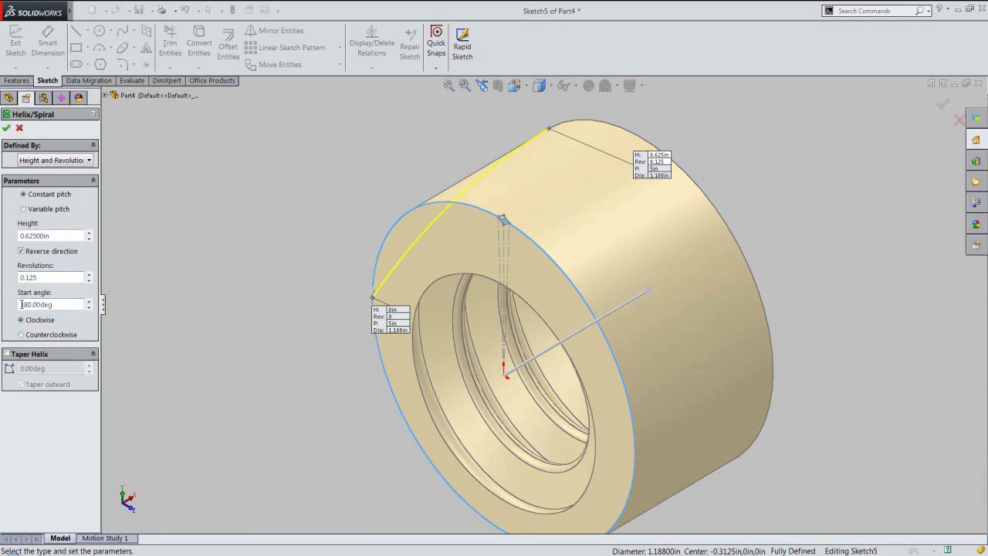
click(21, 304)
text(90)
click(20, 304)
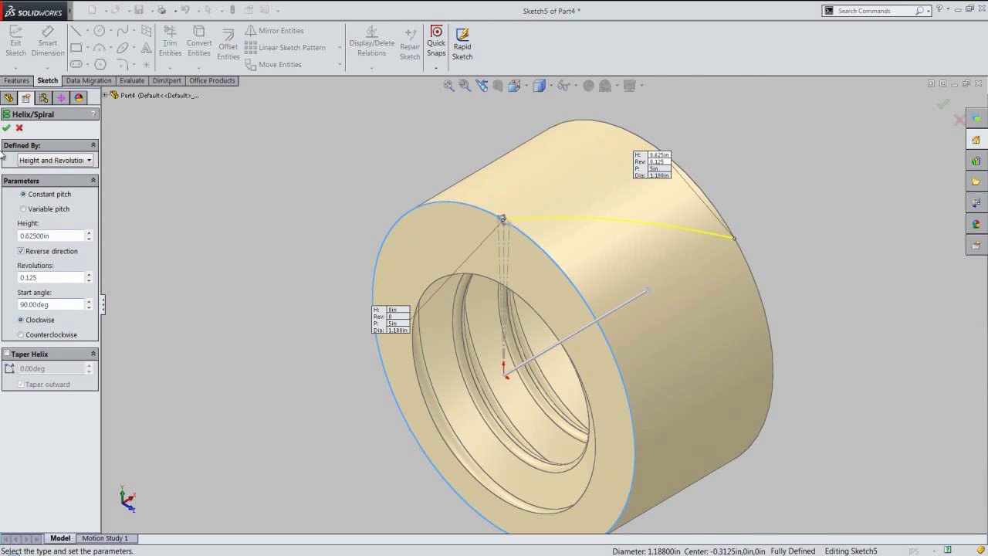
key(Return)
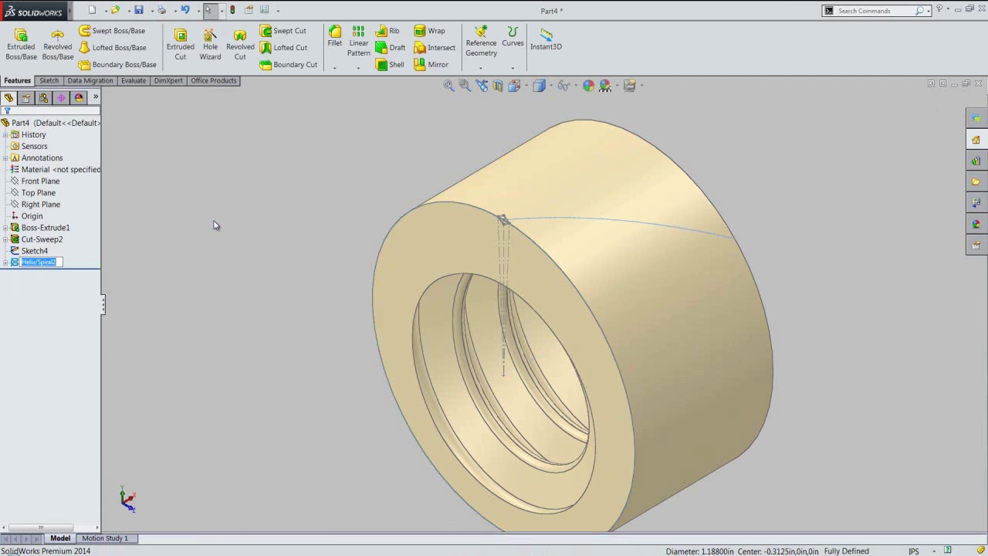
Swept-cut the Sketch4 diamond profile along Helix/Spiral2, then rebuild the part
click(294, 29)
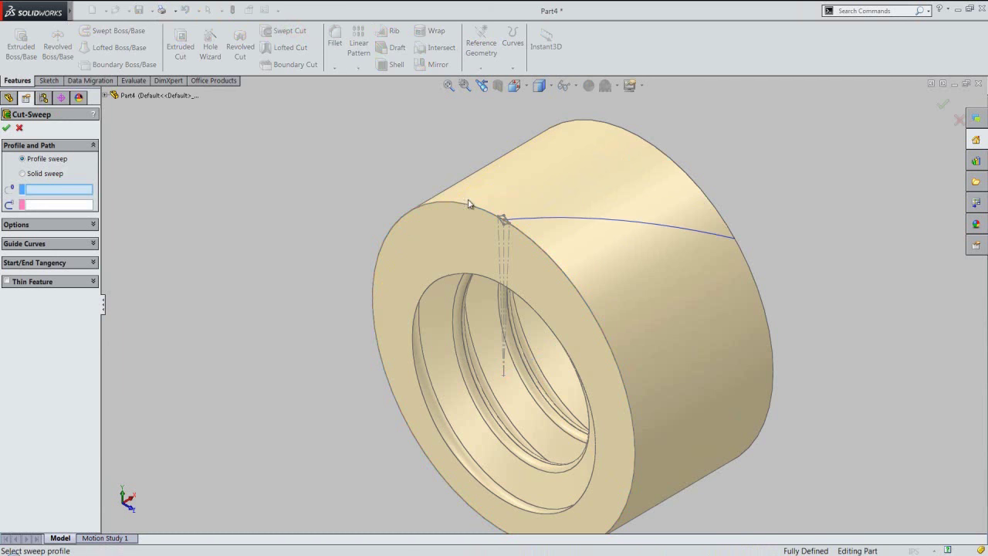
scroll(502, 217, down, 3)
click(523, 244)
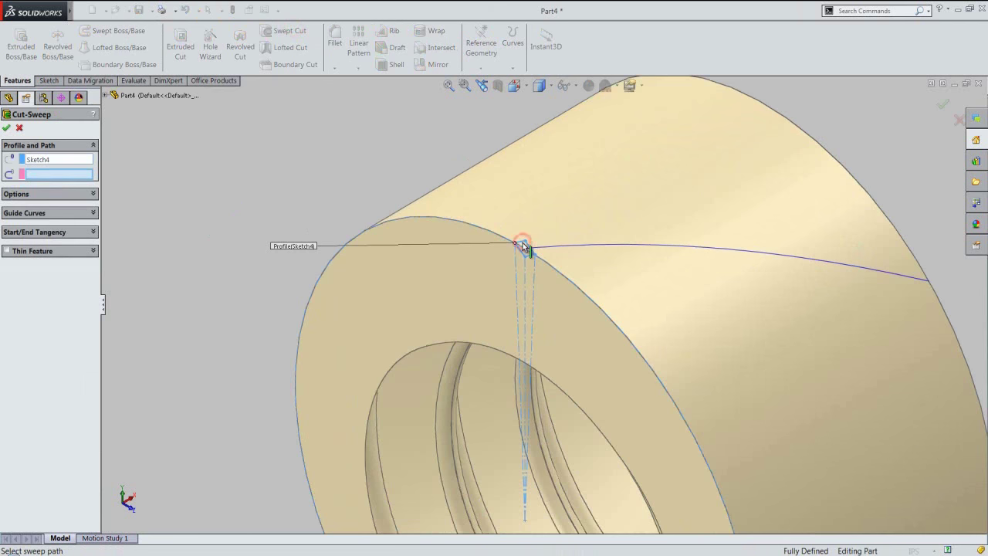
click(595, 247)
click(6, 129)
key(f)
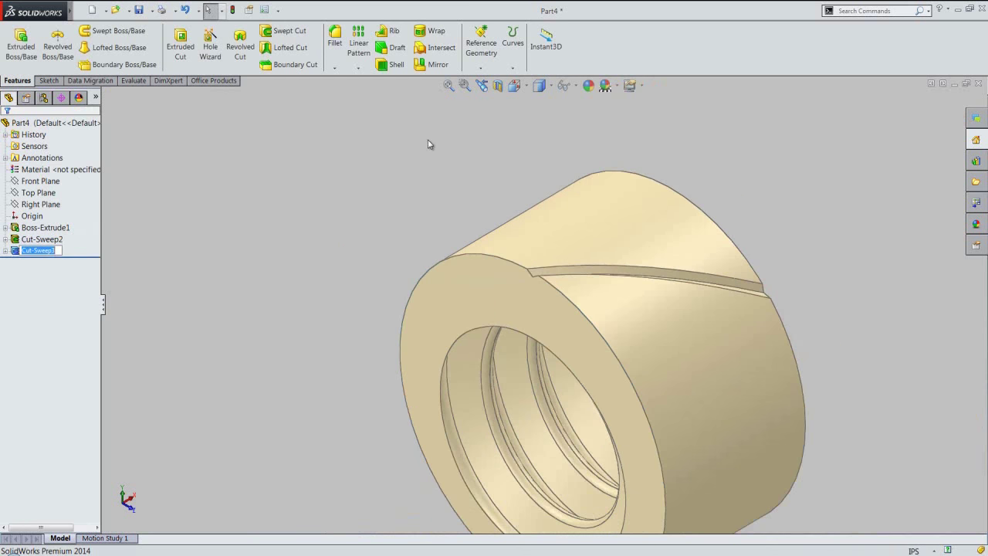
middle_drag(640, 342, 518, 347)
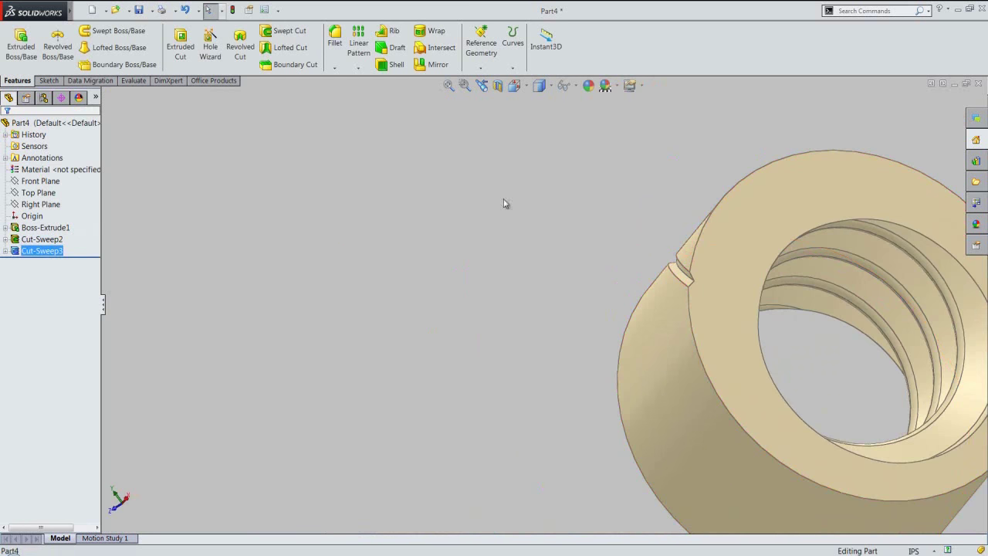
click(481, 85)
click(392, 178)
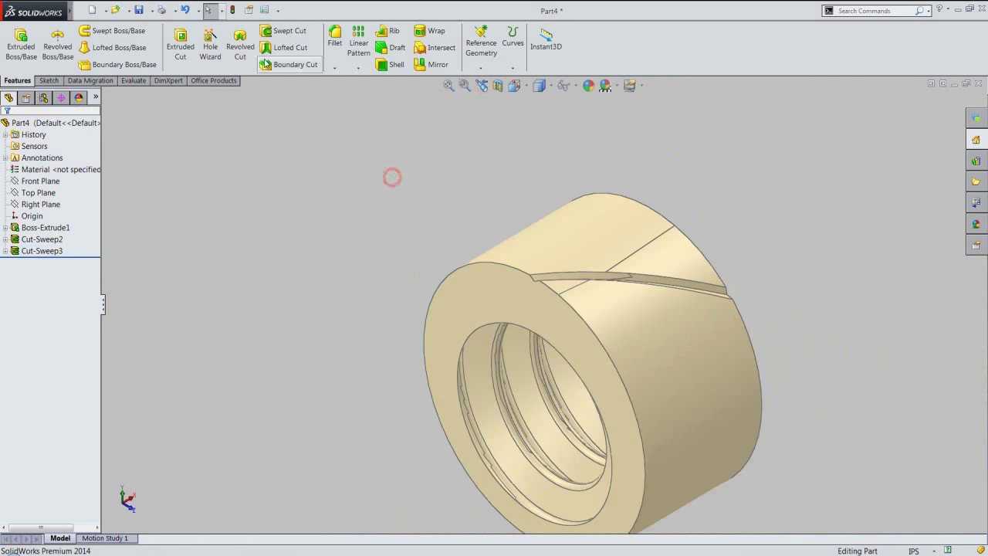
click(232, 10)
Save the part and begin a circular pattern around the bore's temporary axis
click(139, 11)
click(358, 67)
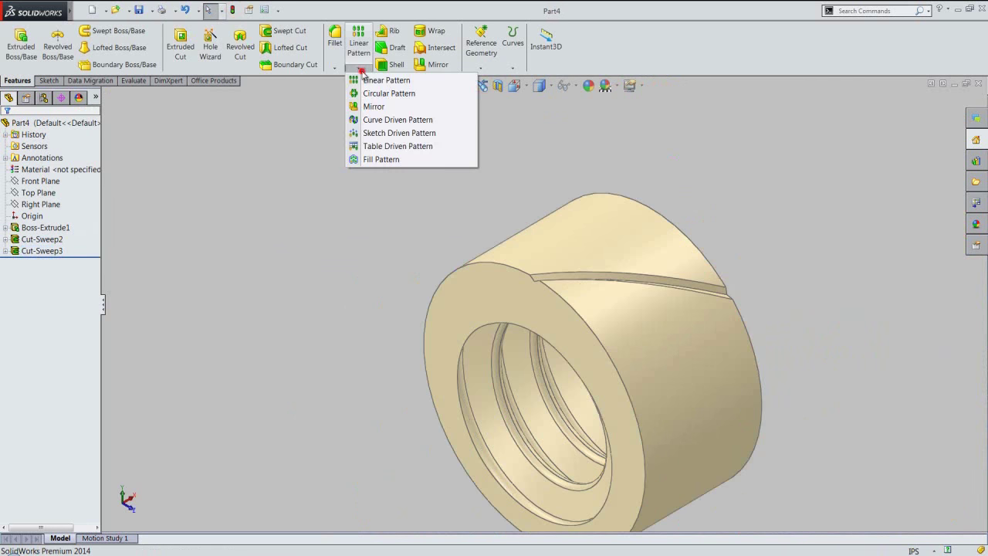
click(369, 94)
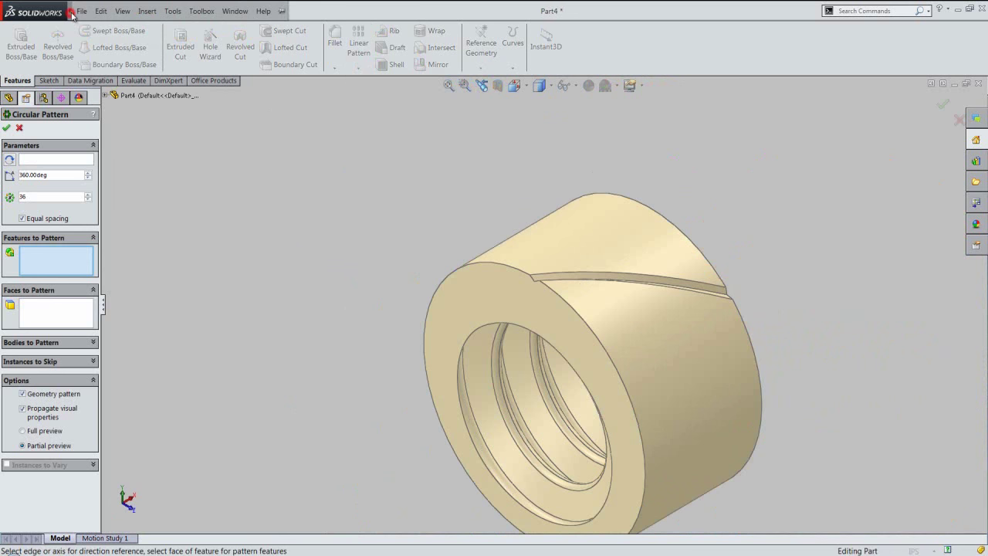
click(122, 10)
click(145, 167)
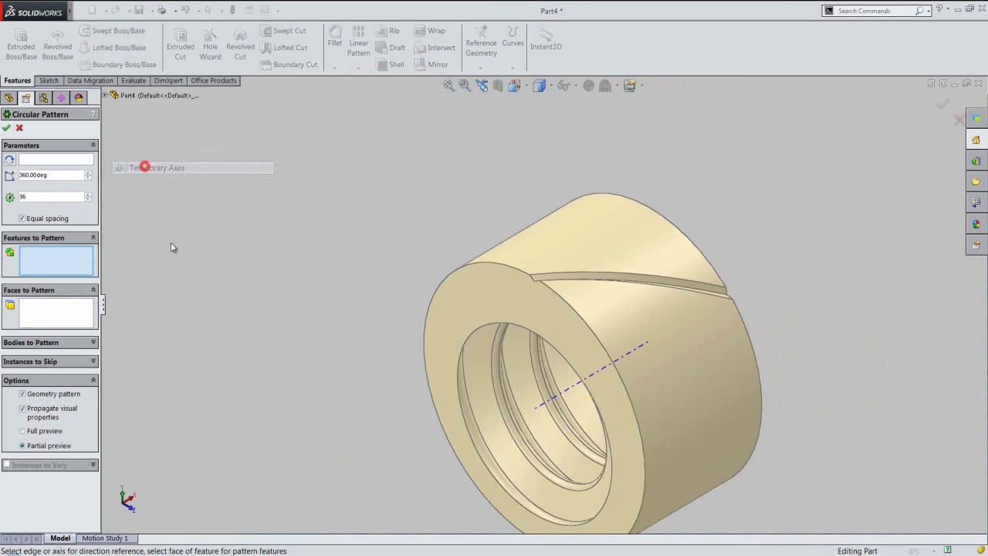
click(548, 404)
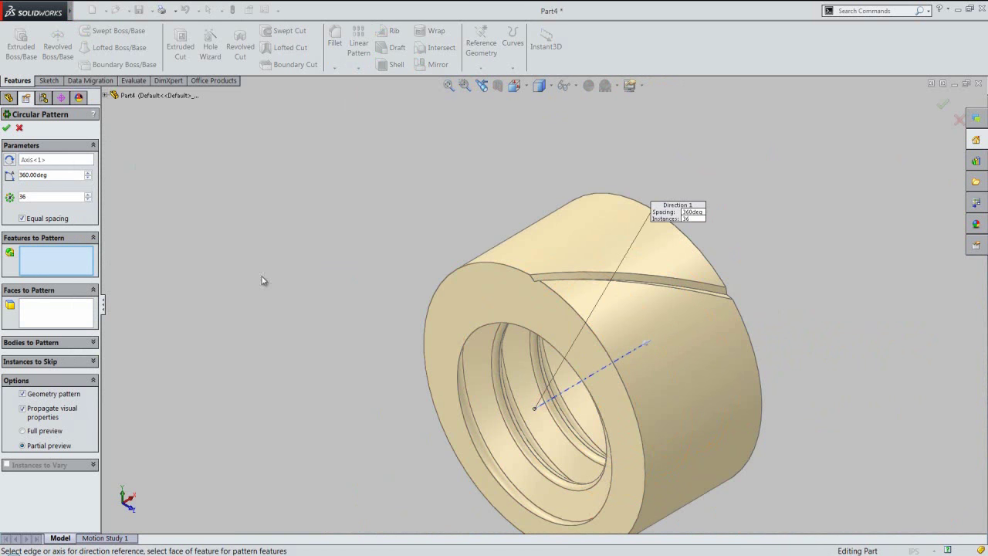
Pattern Cut-Sweep3 into 72 equally spaced instances over 360° as CirPattern1
click(106, 95)
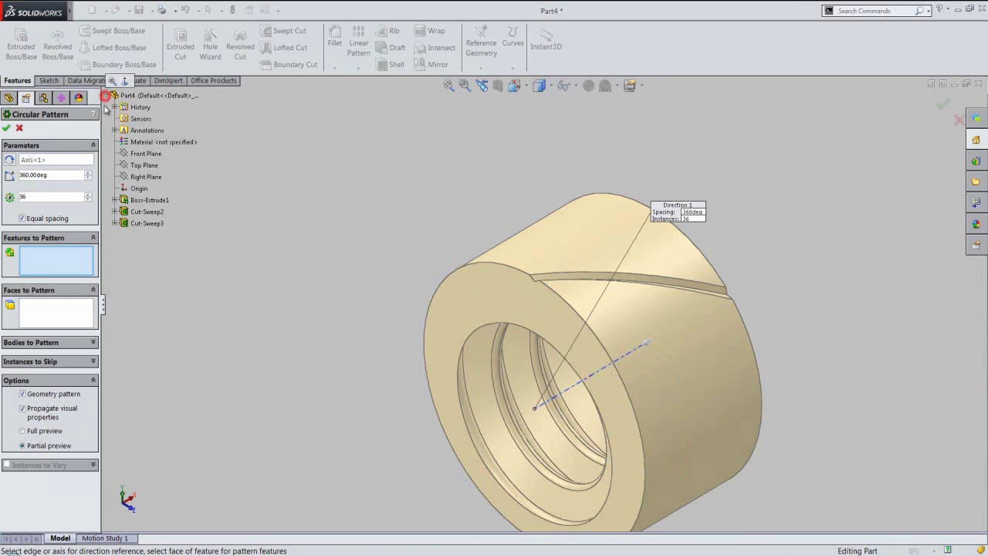
click(129, 225)
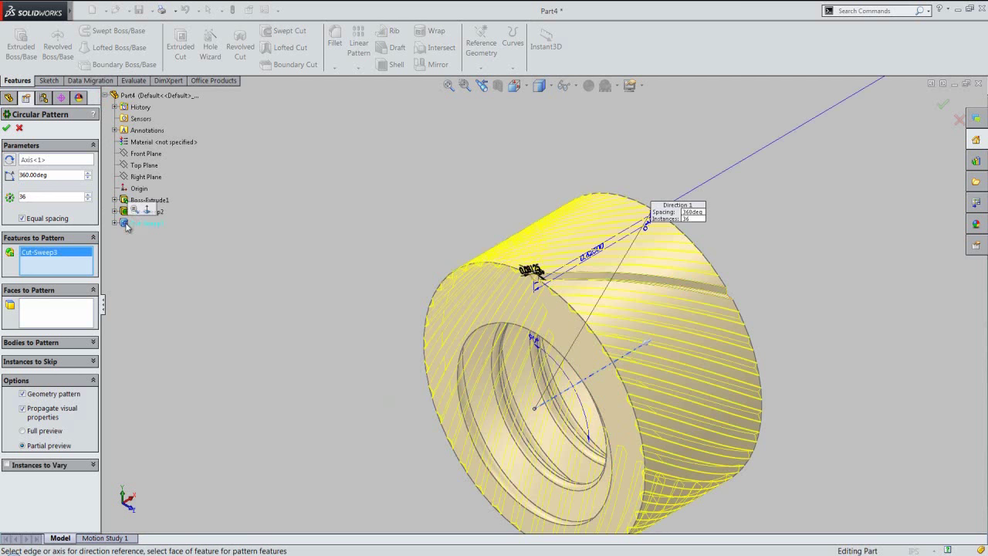
double_click(44, 197)
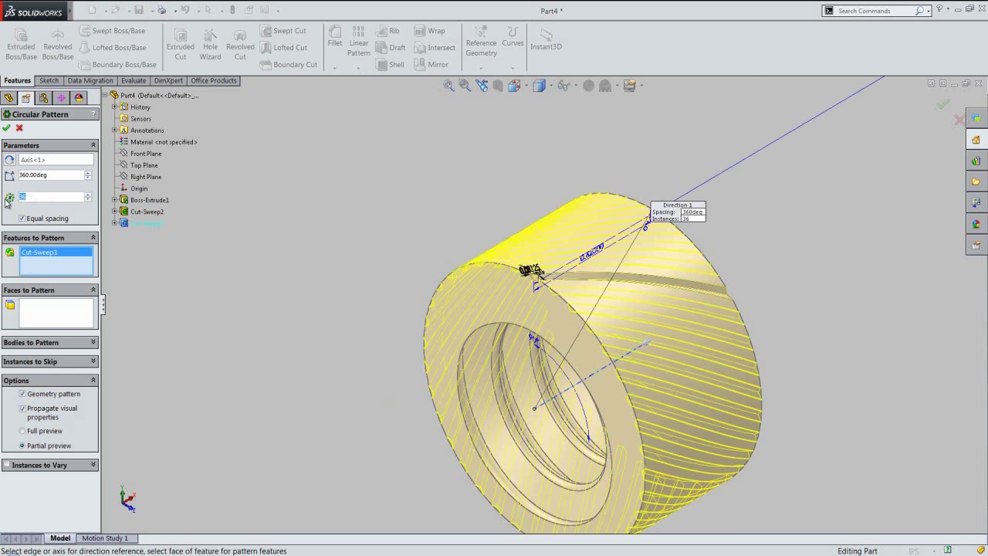
text(72)
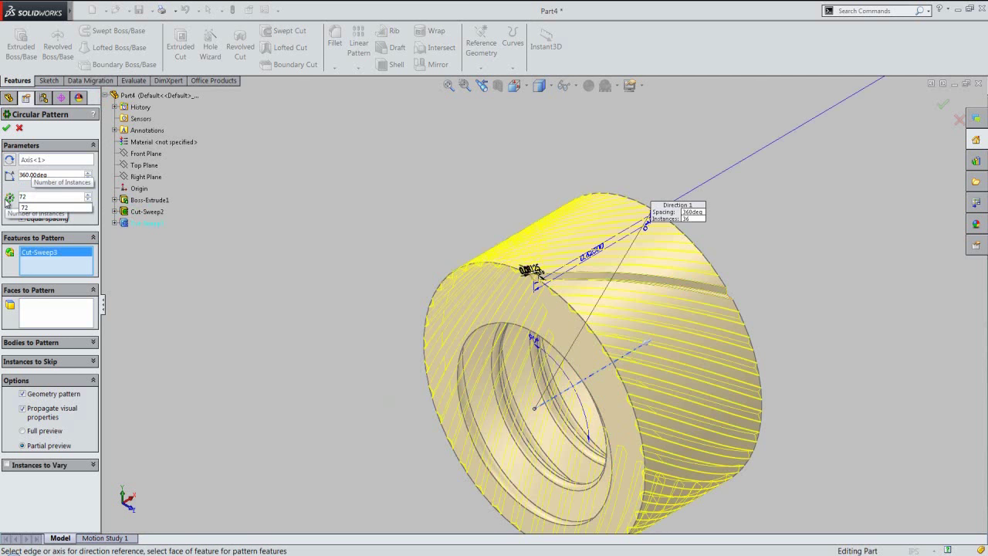
key(Return)
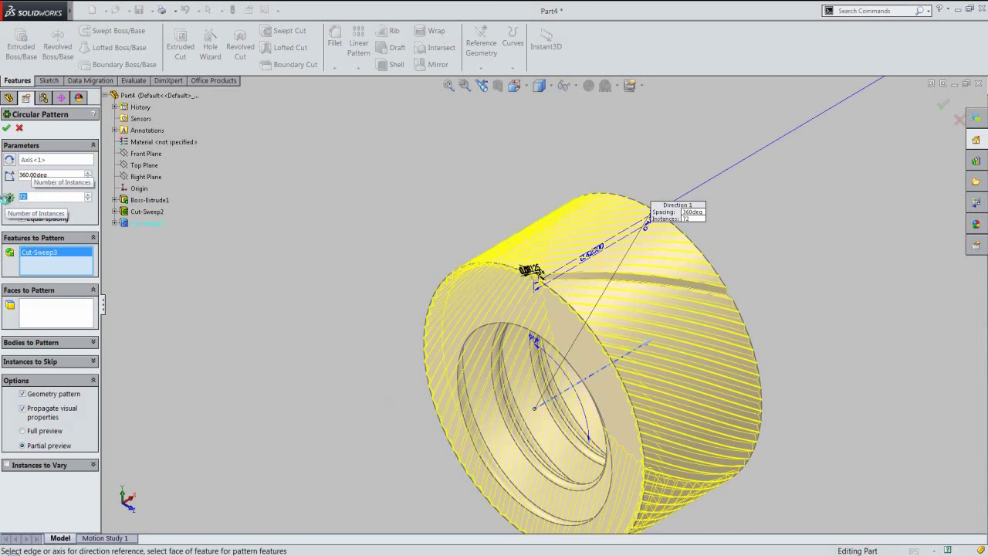
key(Return)
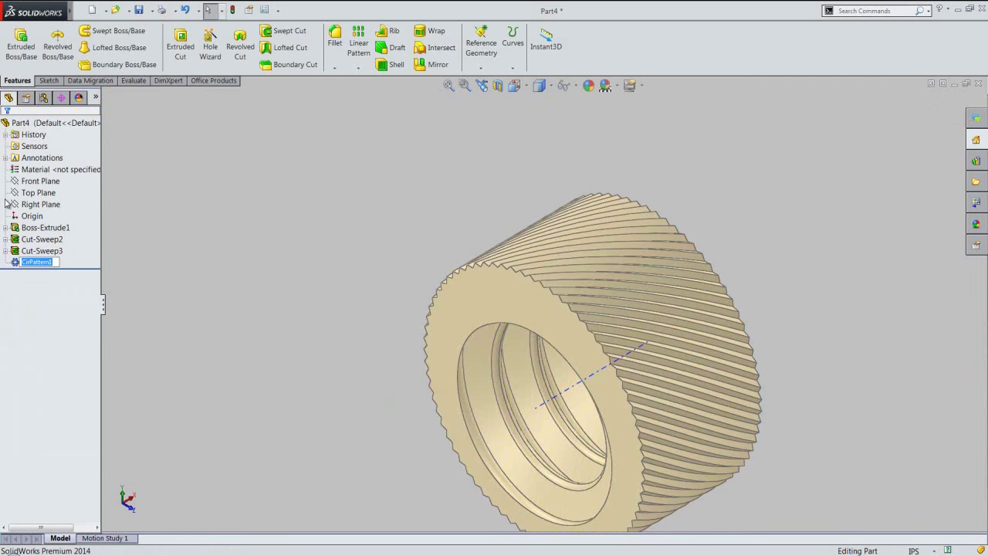
click(177, 194)
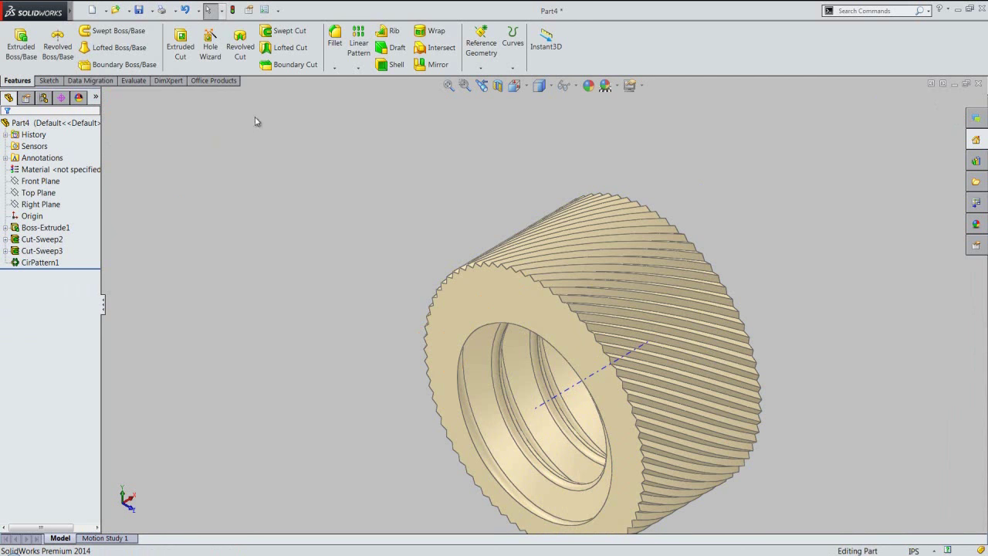
Mirror CirPattern1 across the Front Plane to create Mirror1
click(434, 64)
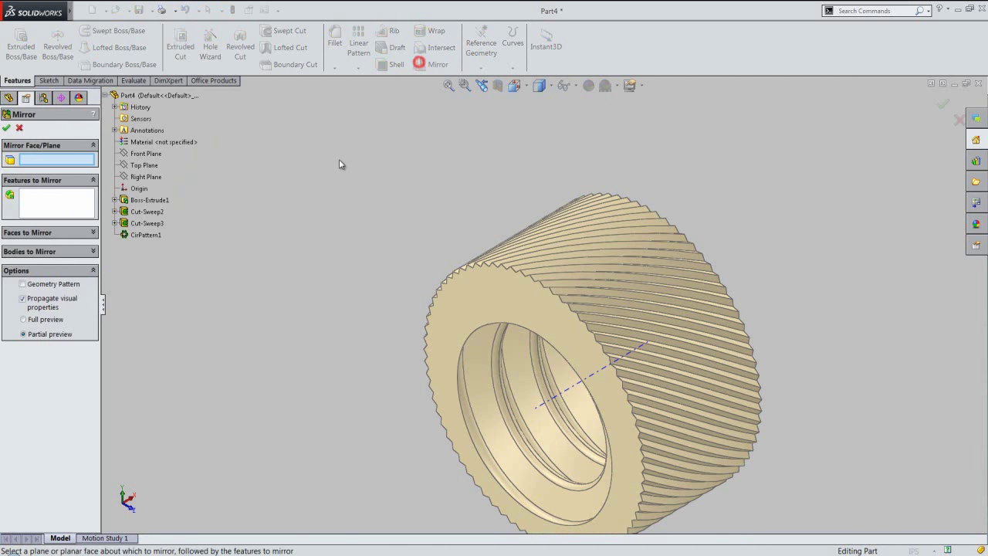
click(156, 152)
click(157, 235)
click(9, 128)
click(266, 215)
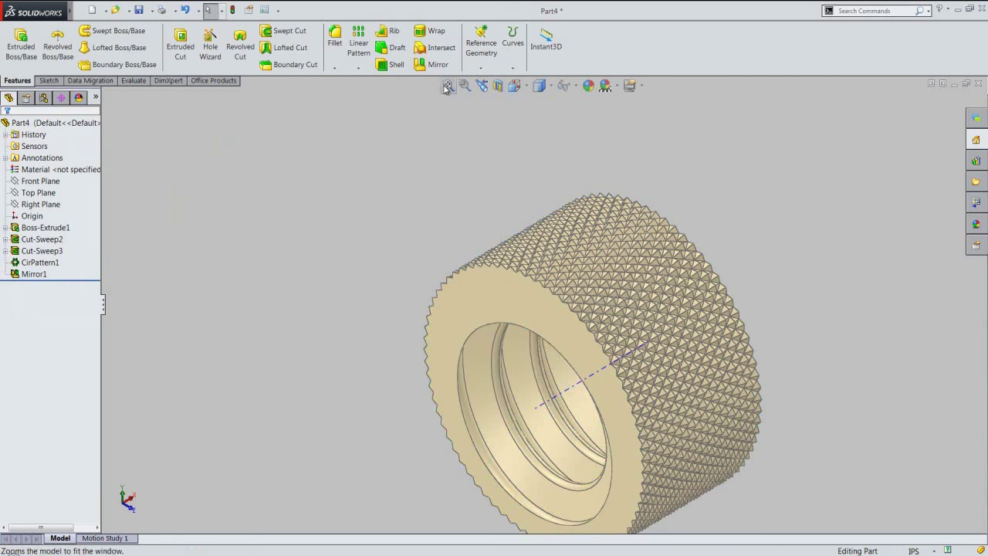
Zoom to fit and start a new sketch on the Front Plane
click(447, 86)
click(44, 181)
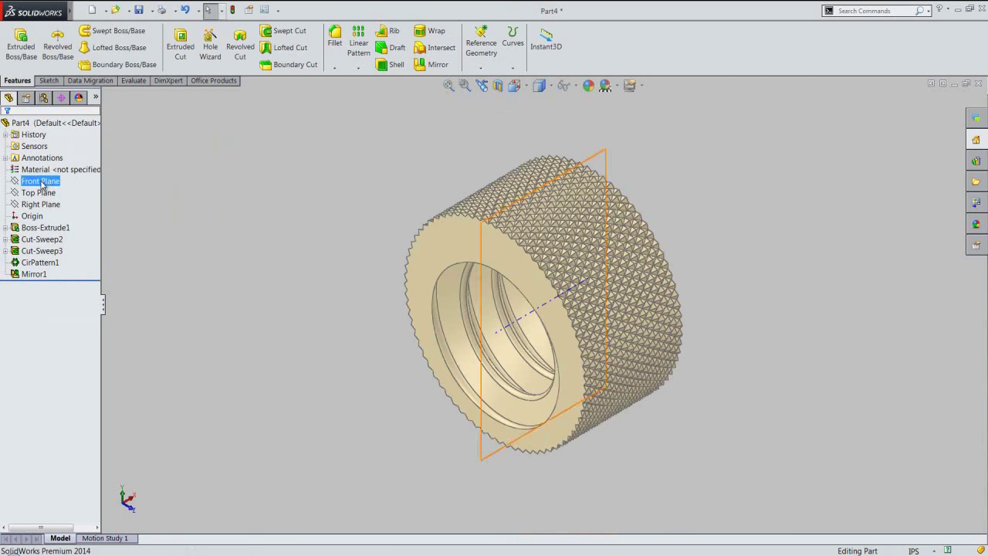
click(55, 166)
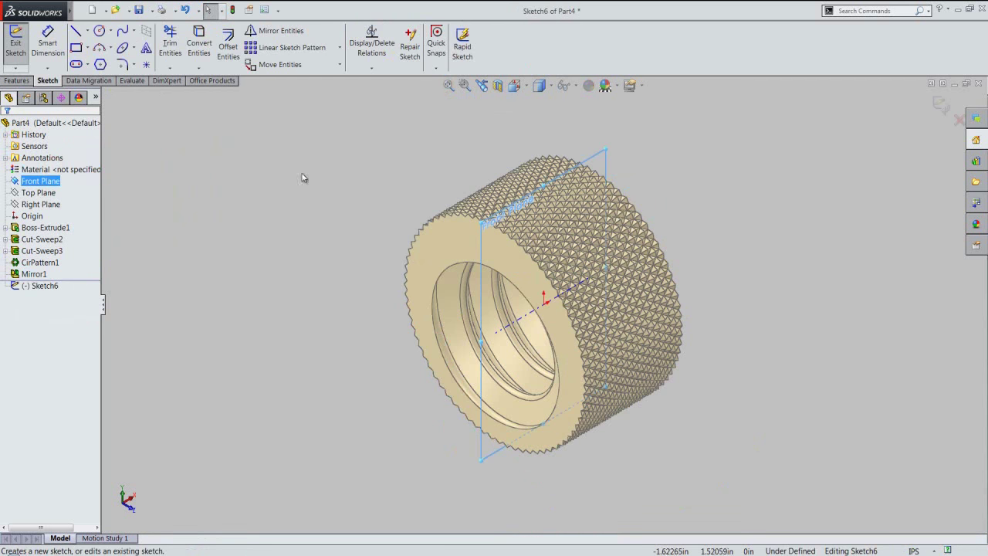
Section the nut along Front Plane and view it face-on from the Front orientation
click(498, 85)
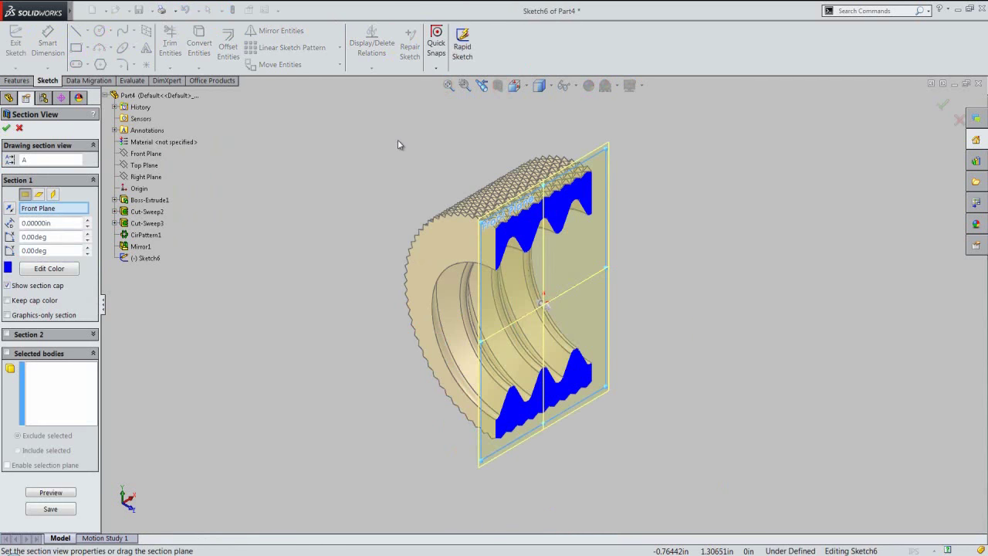
click(8, 129)
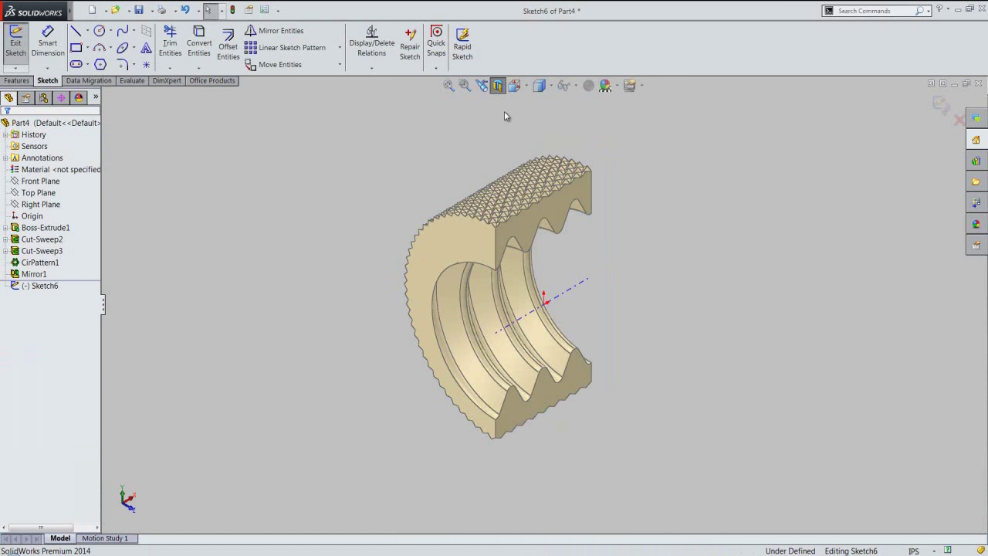
click(526, 91)
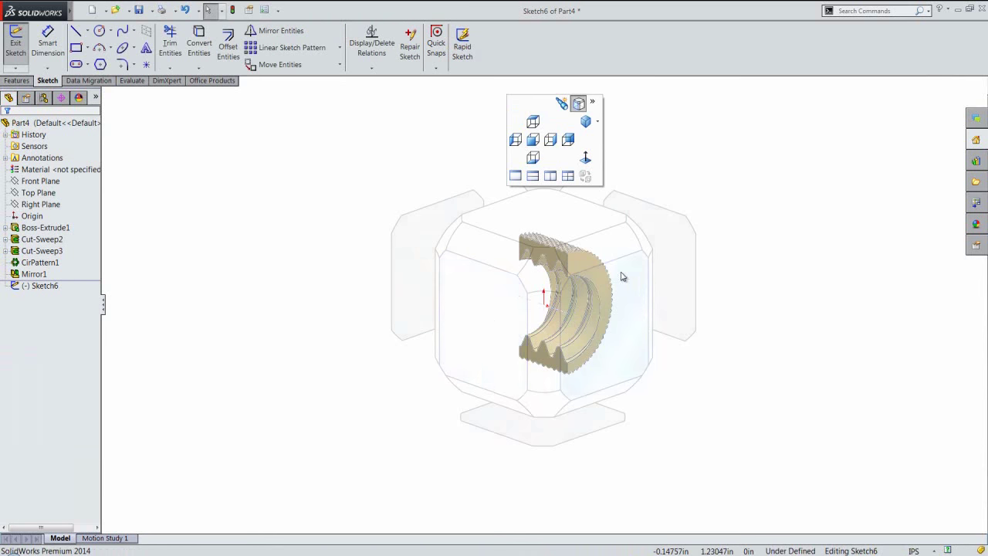
click(503, 310)
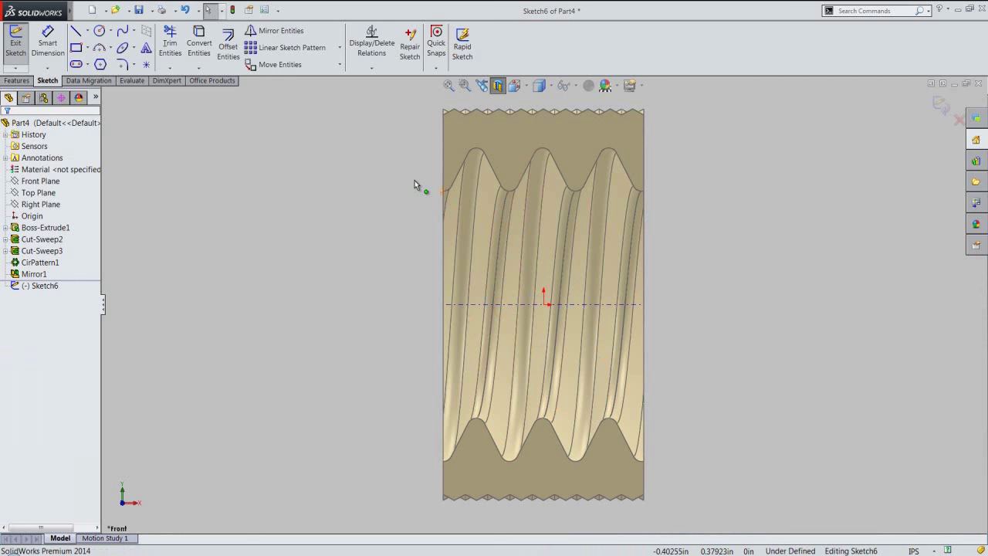
Convert Part4's intersection with the sketch plane into Sketch6 curves tracing the thread and knurl outline
click(199, 68)
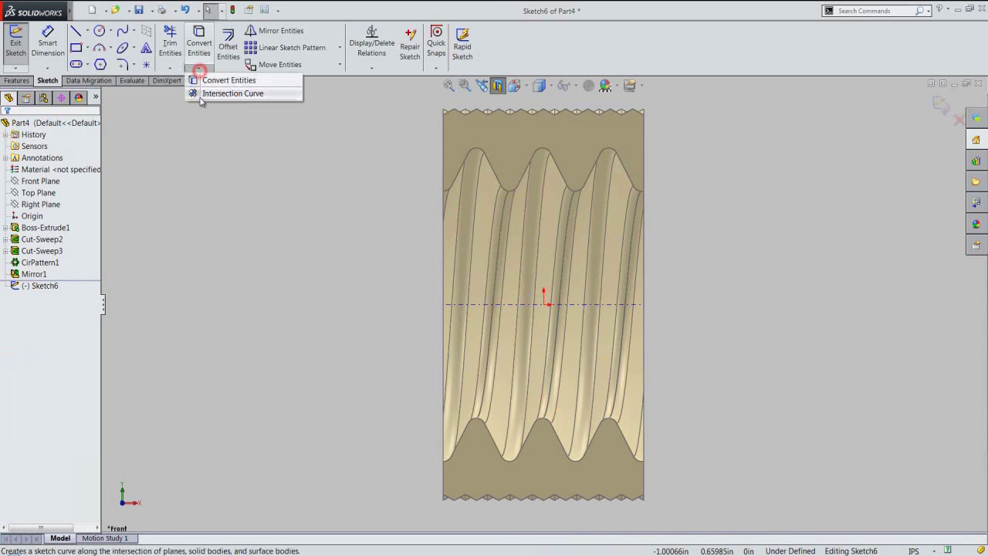
click(201, 96)
click(200, 96)
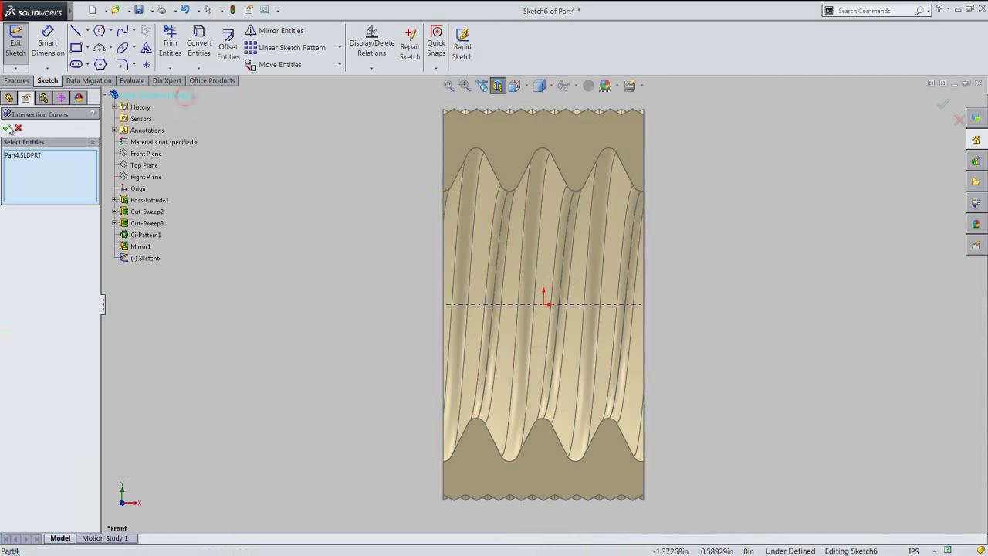
key(Return)
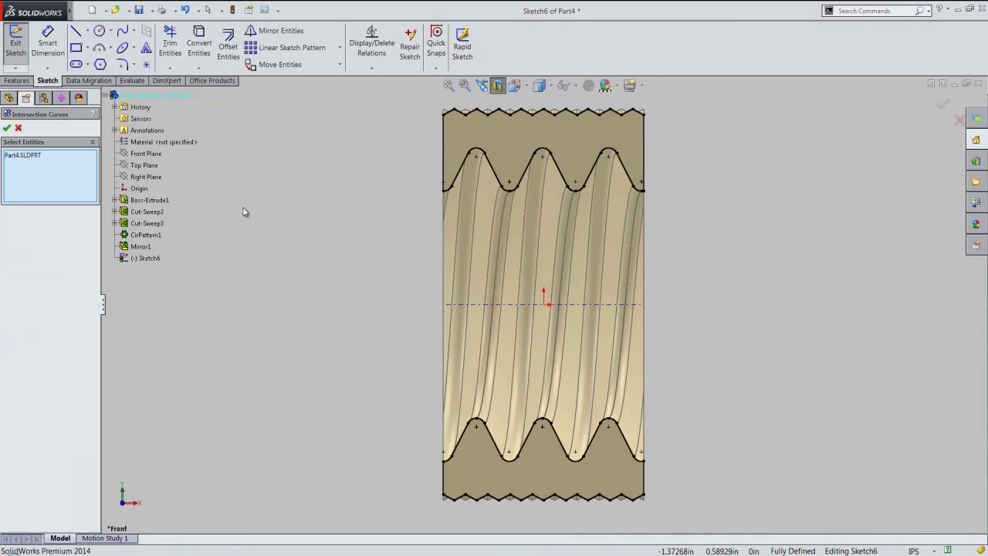
key(Escape)
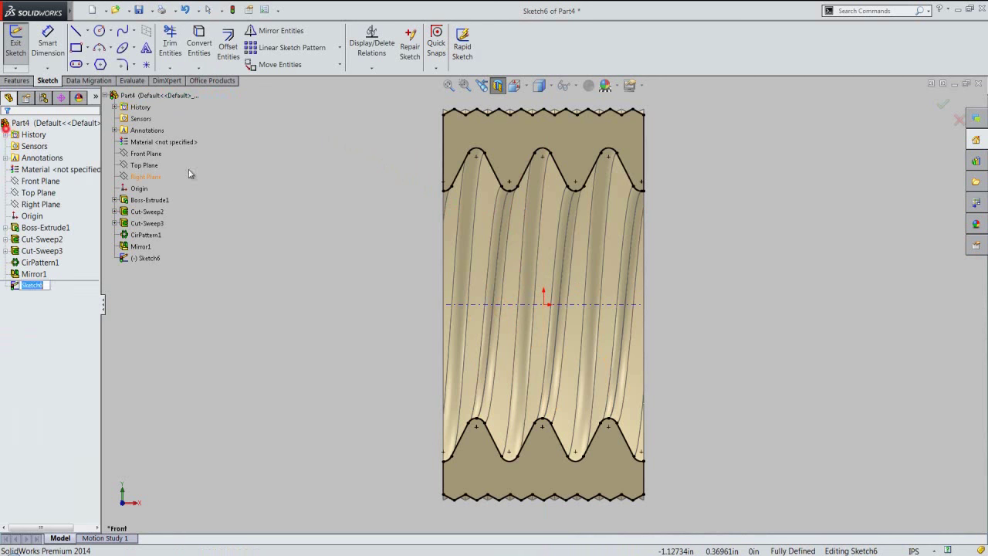
click(318, 188)
drag(408, 92, 682, 522)
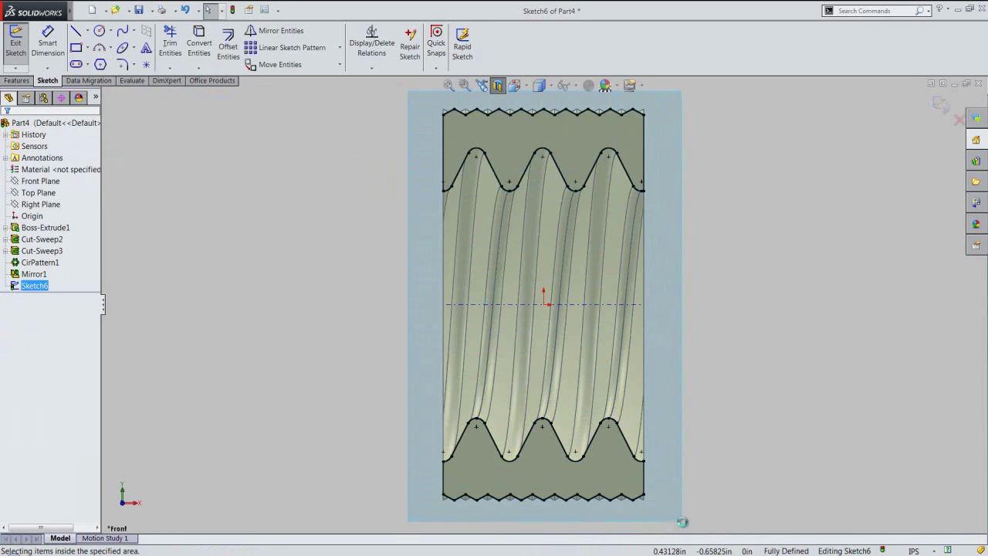
click(784, 177)
click(765, 225)
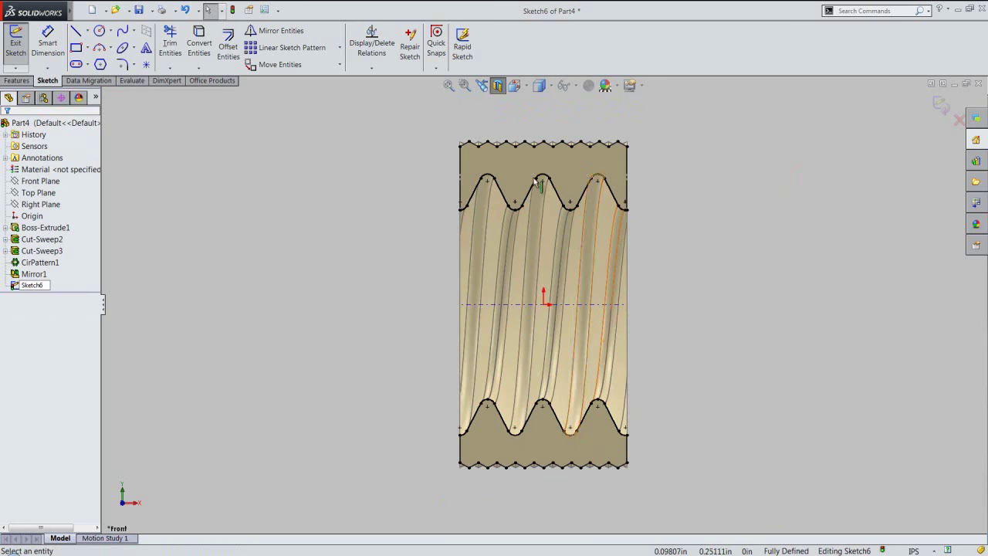
Draw a horizontal centerline across the sketch from its left edge to its right edge
scroll(491, 151, down, 2)
scroll(491, 151, down, 2)
scroll(470, 156, down, 2)
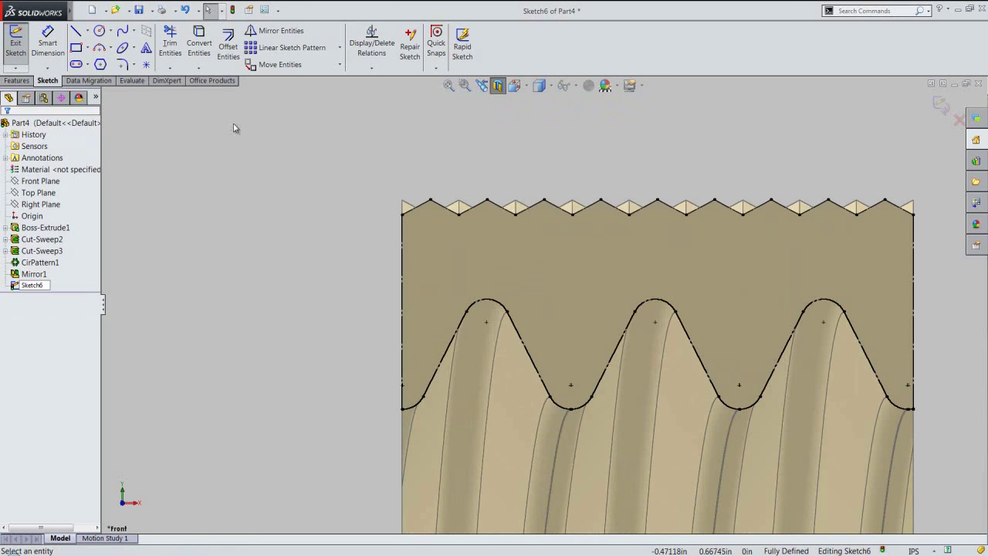
click(87, 31)
click(89, 56)
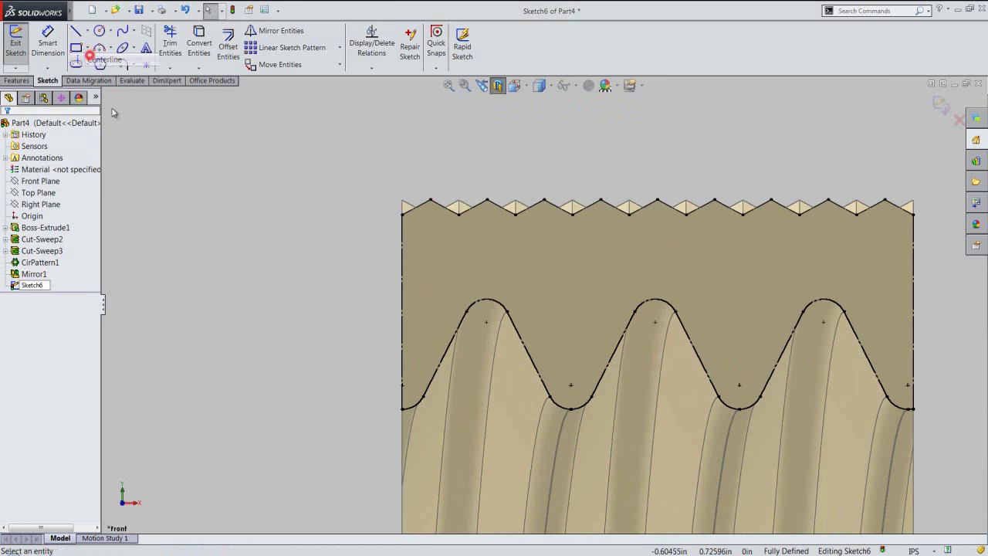
click(402, 215)
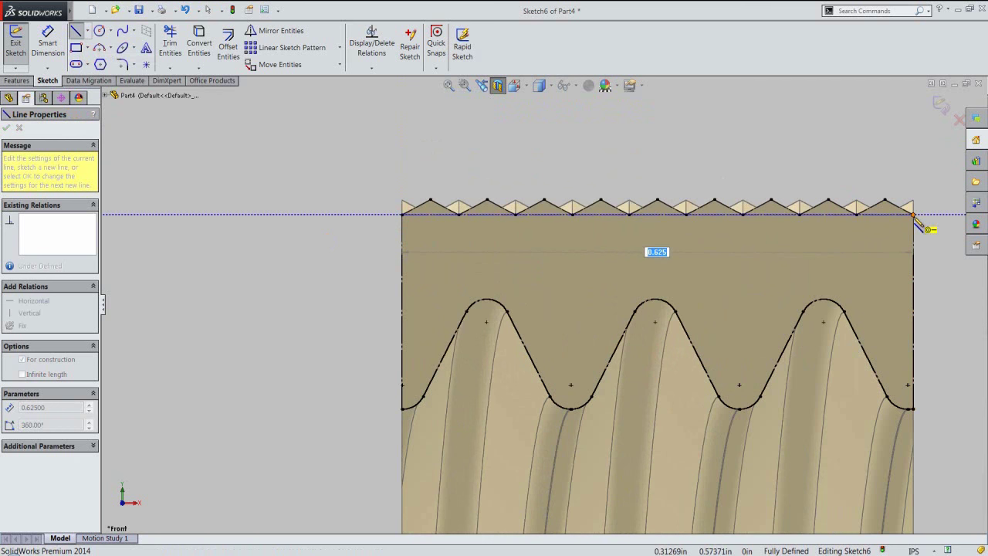
click(914, 216)
right_click(445, 165)
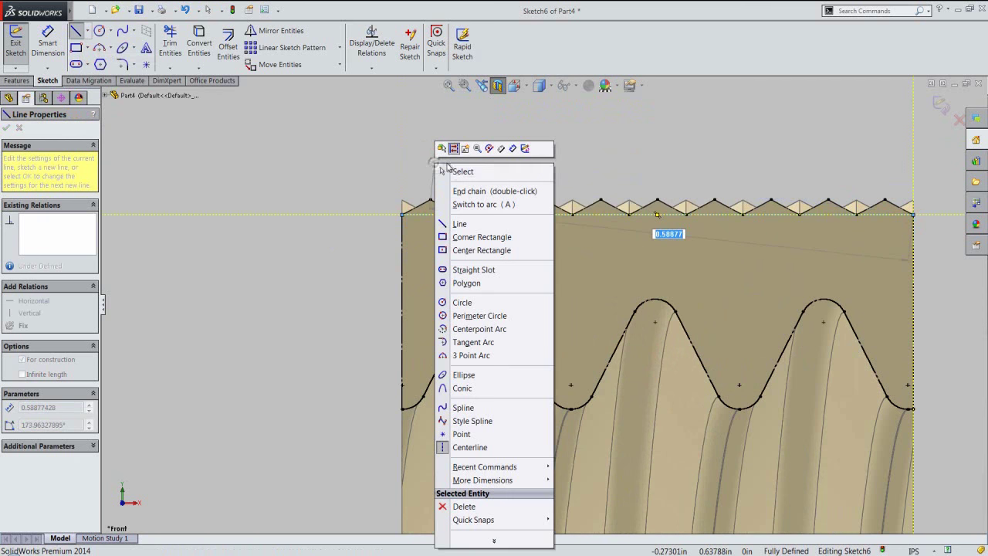
click(451, 170)
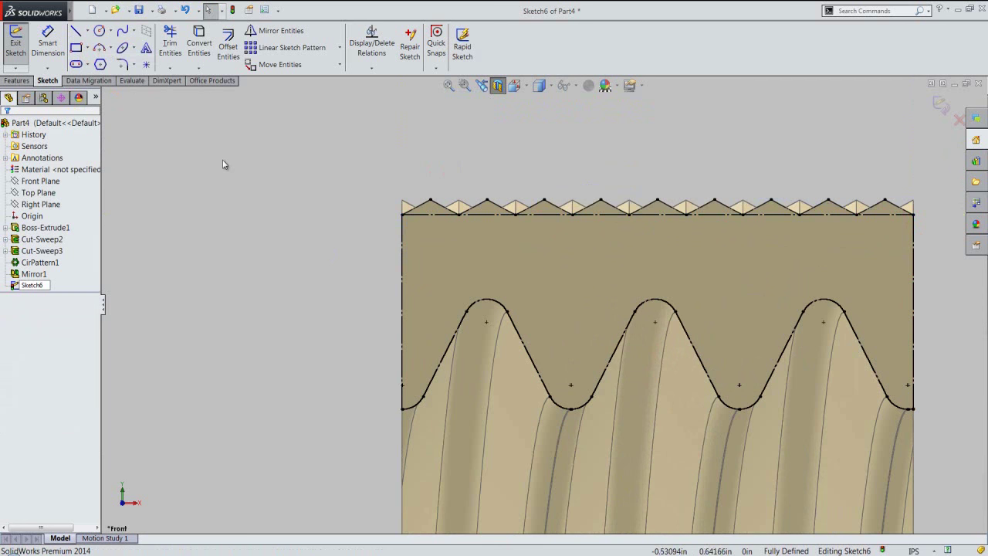
Draw a closed three-line right triangle with diagonal, horizontal and vertical edges at the nut's outer corner
right_click(225, 165)
click(233, 163)
scroll(409, 193, down, 2)
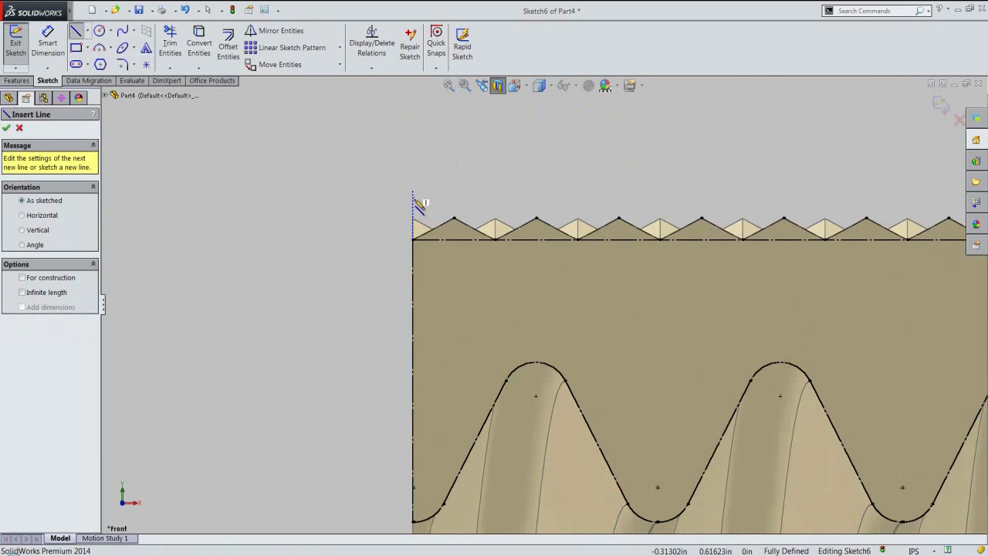
scroll(425, 231, down, 1)
click(418, 251)
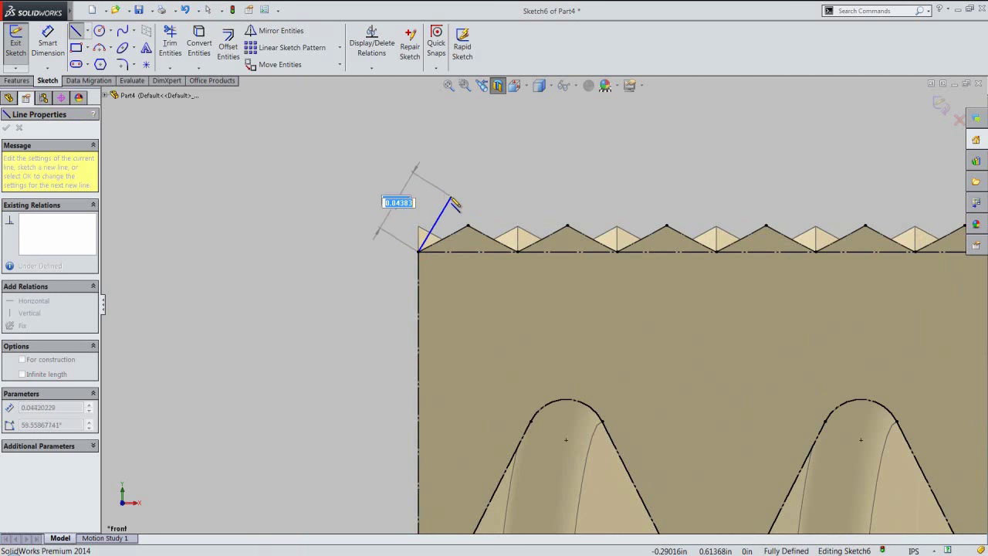
click(450, 196)
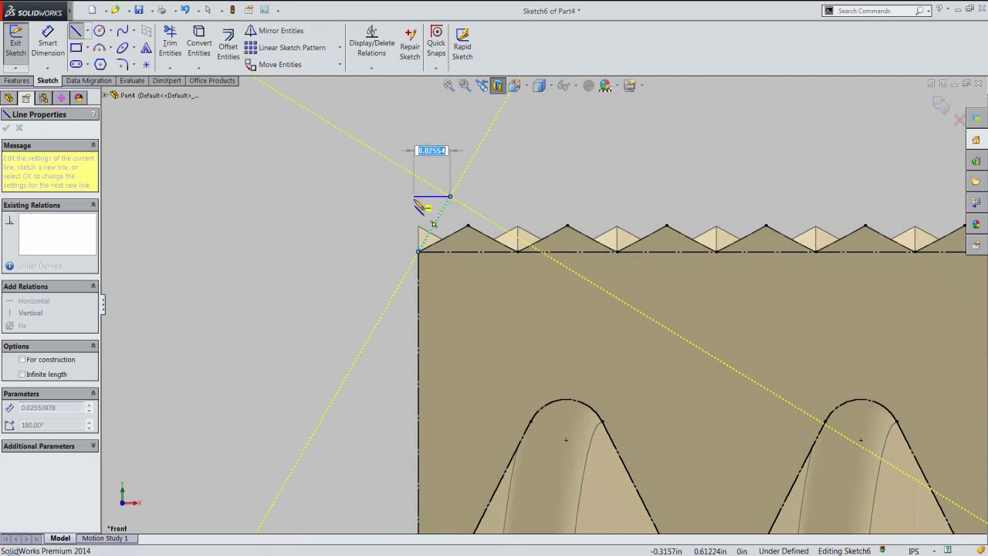
click(418, 196)
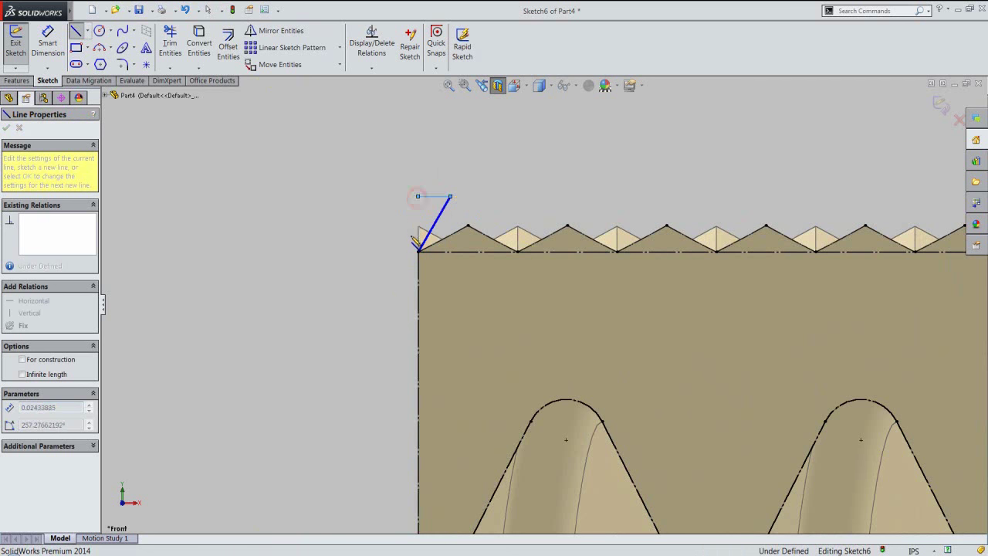
click(417, 251)
right_click(375, 205)
click(391, 195)
scroll(391, 198, down, 3)
scroll(446, 229, down, 2)
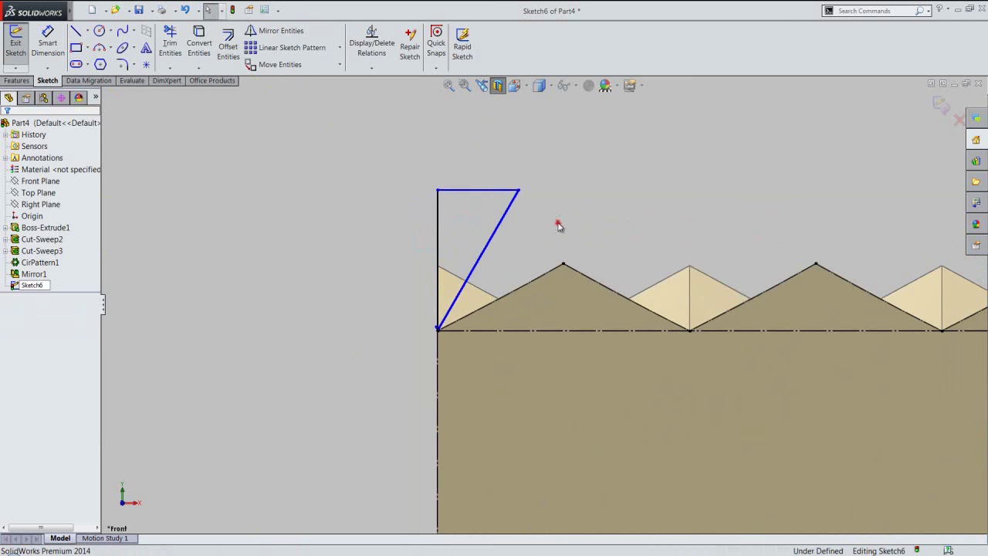
Dimension the angle between the triangle's vertical and diagonal edges as 45°
right_click(359, 138)
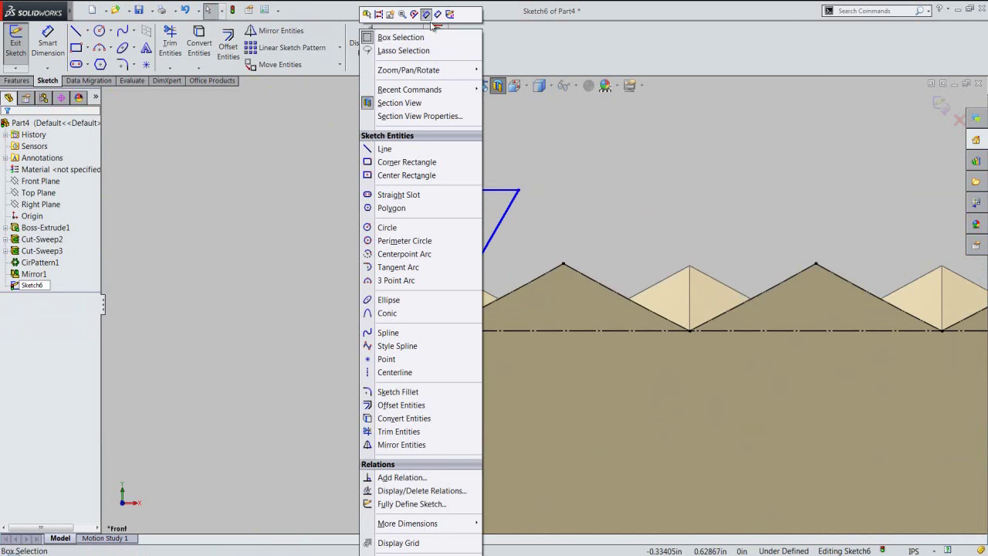
click(425, 14)
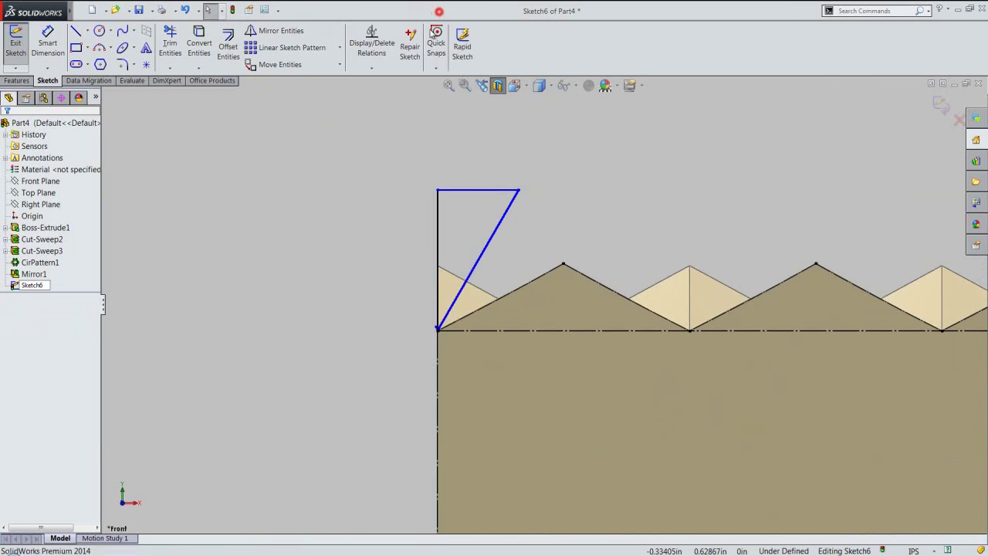
click(439, 222)
click(490, 247)
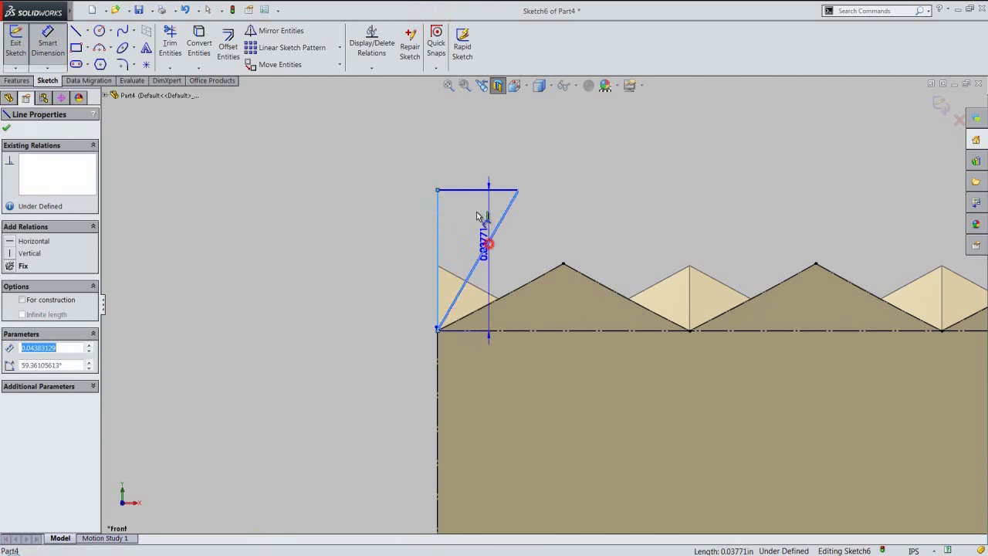
click(472, 160)
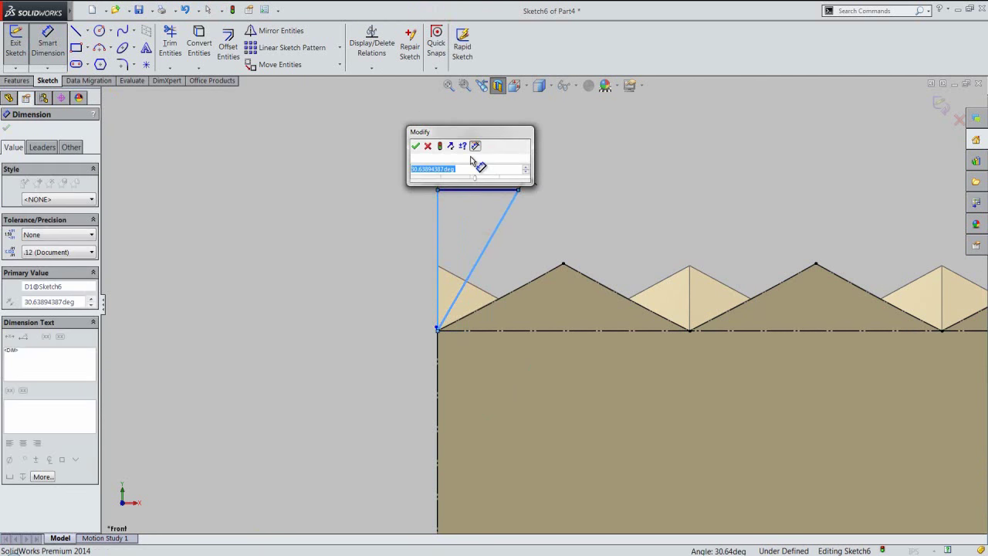
text(45)
key(Return)
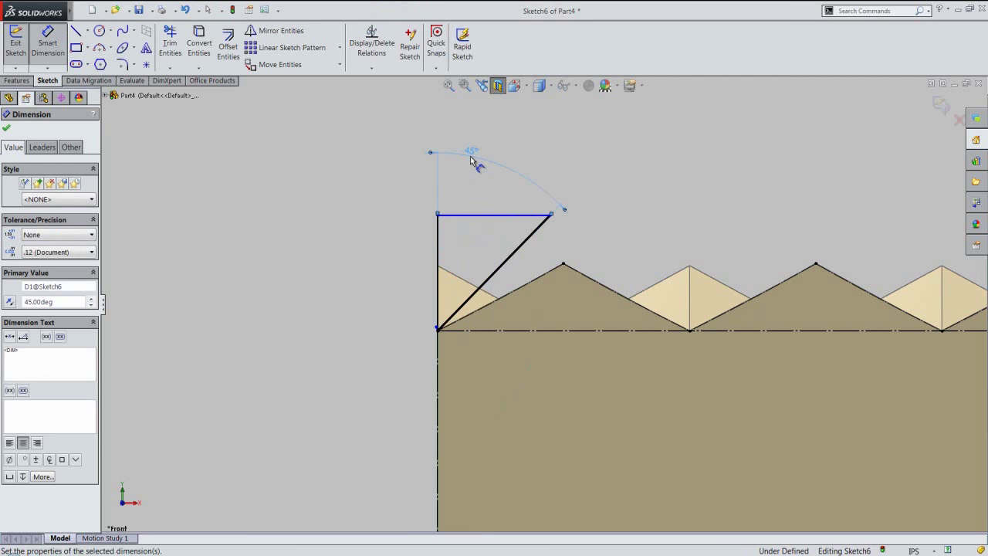
click(6, 130)
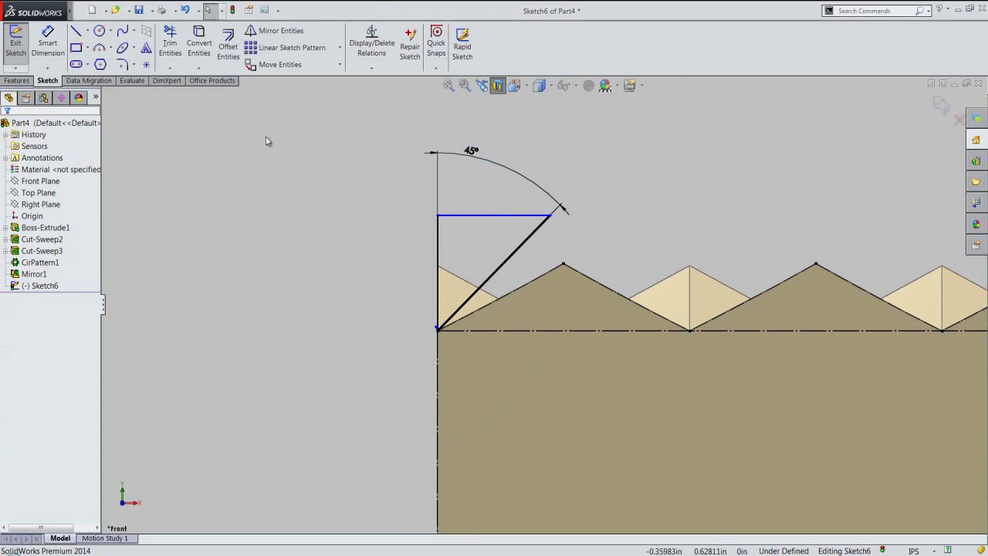
Revolve-cut the Sketch6 triangle 360° about Axis<1> in an isometric view, creating Cut-Revolve1
click(500, 85)
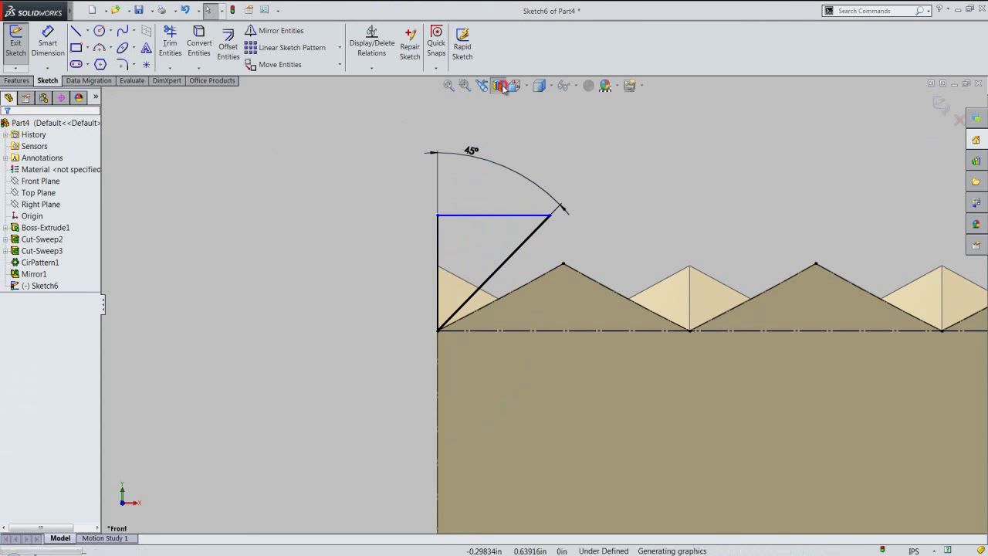
click(479, 87)
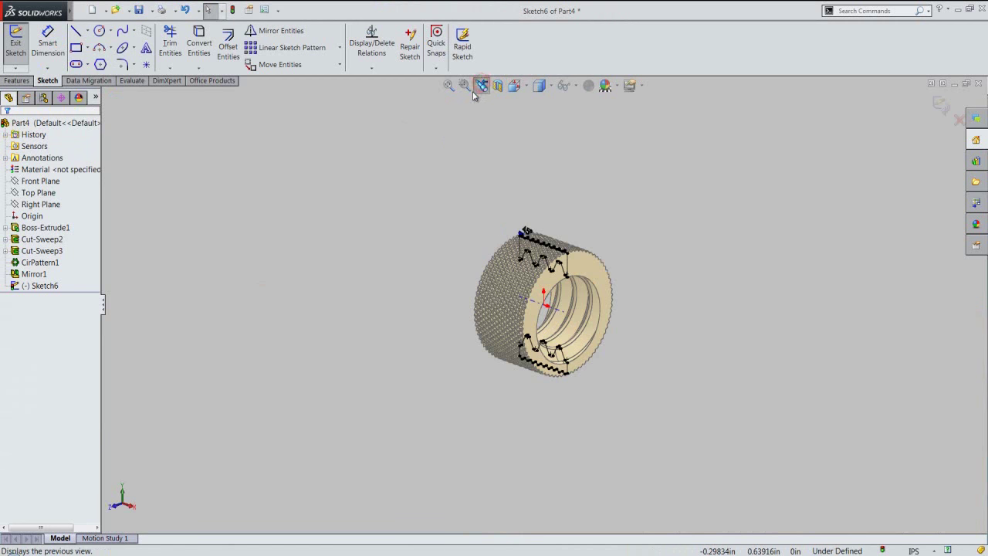
click(517, 88)
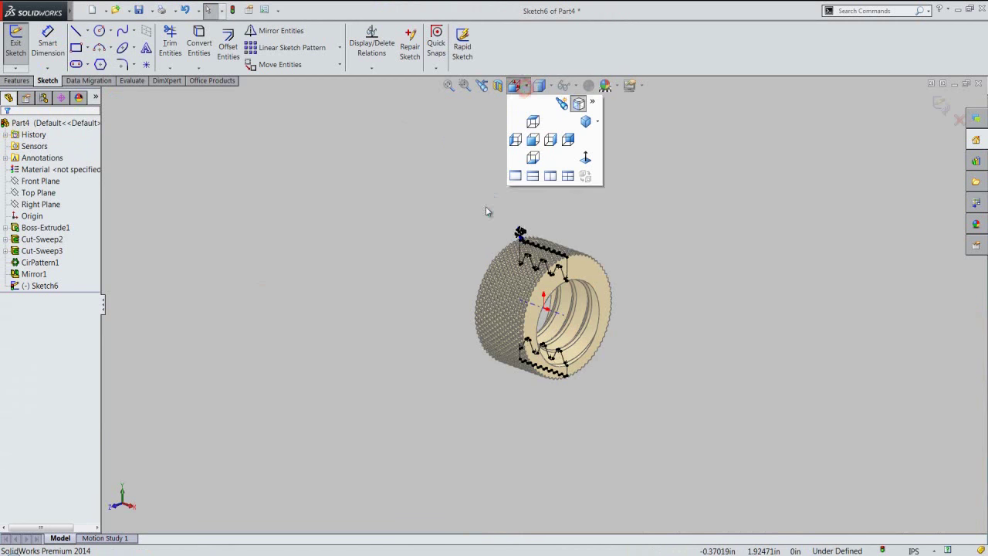
click(447, 239)
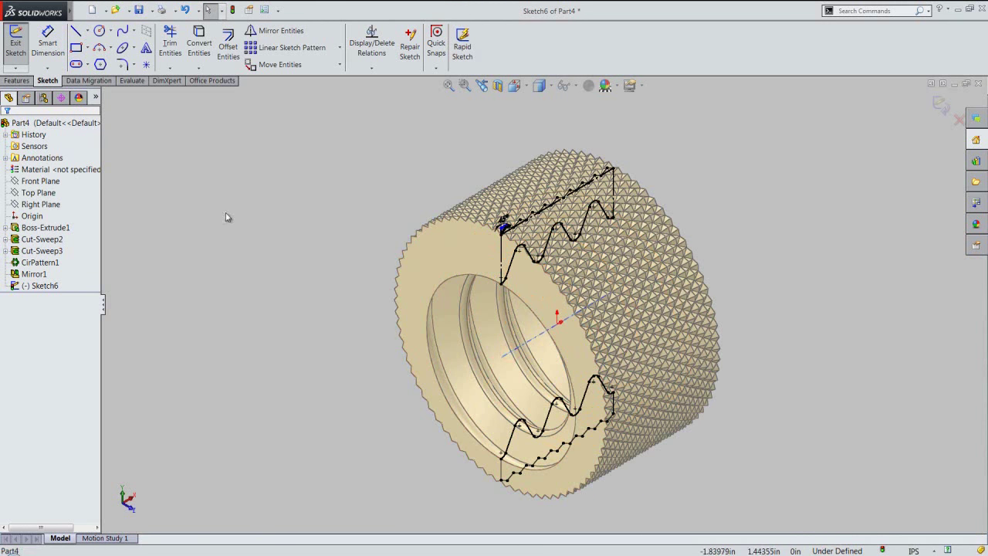
click(18, 82)
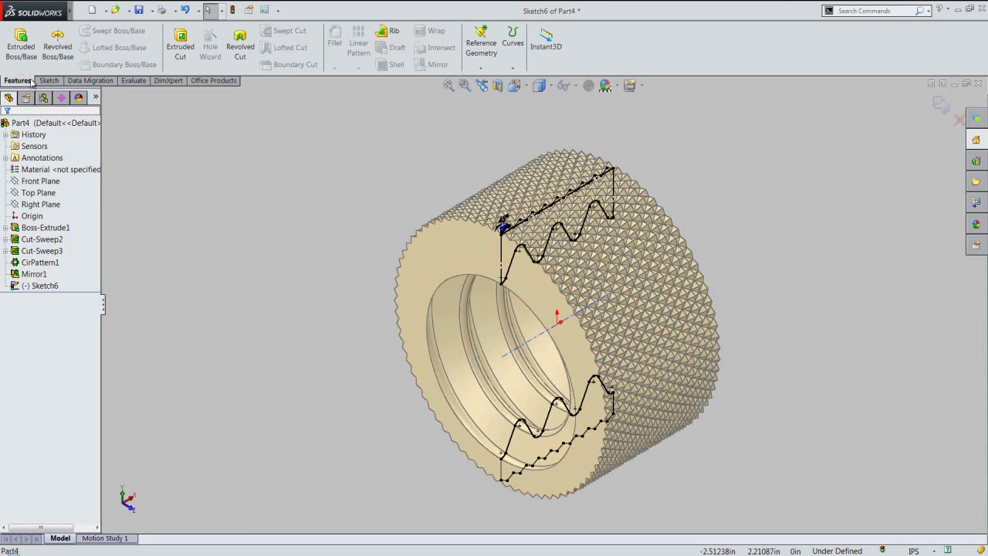
click(240, 47)
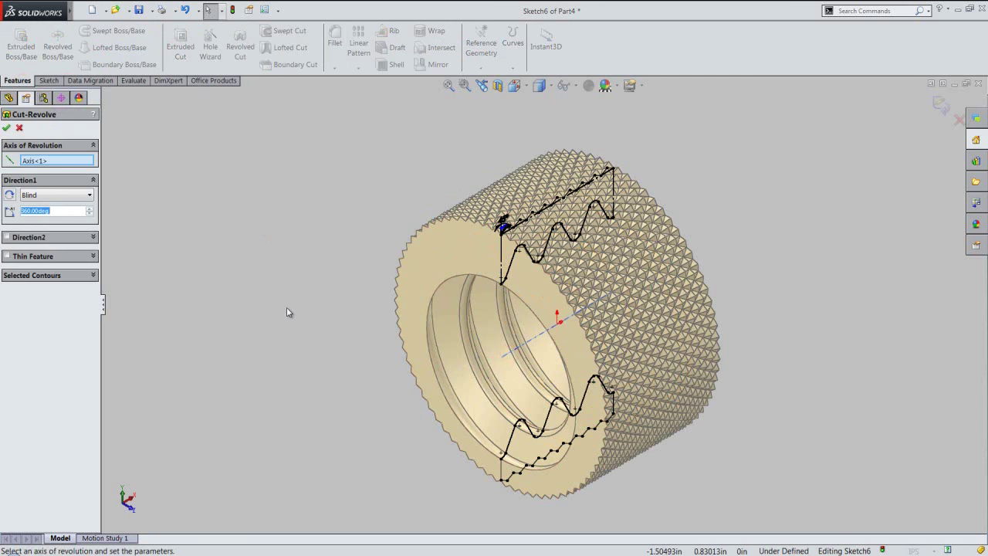
click(7, 129)
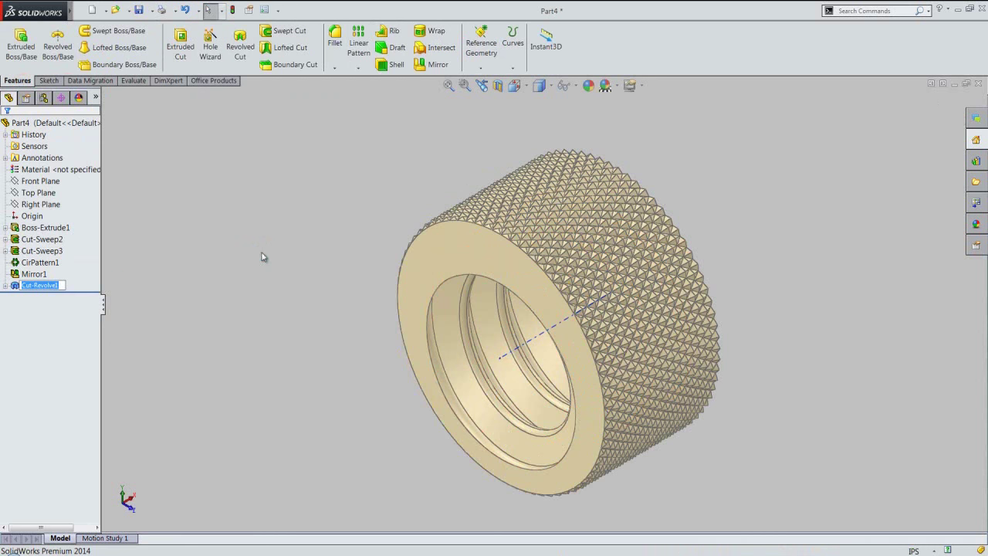
Mirror Cut-Revolve1 across Right Plane to chamfer the nut's opposite end
scroll(496, 242, down, 3)
scroll(512, 244, down, 2)
scroll(465, 212, up, 4)
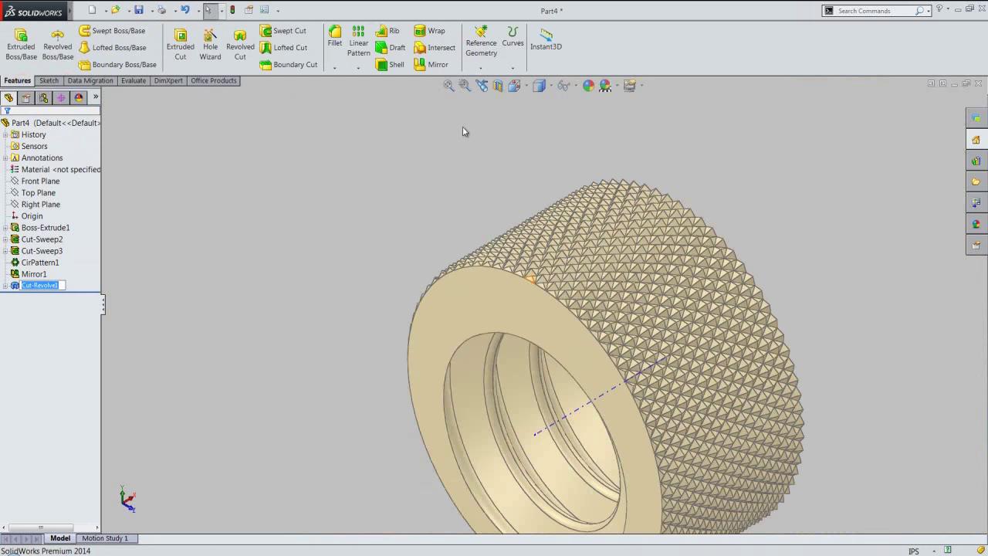
click(434, 63)
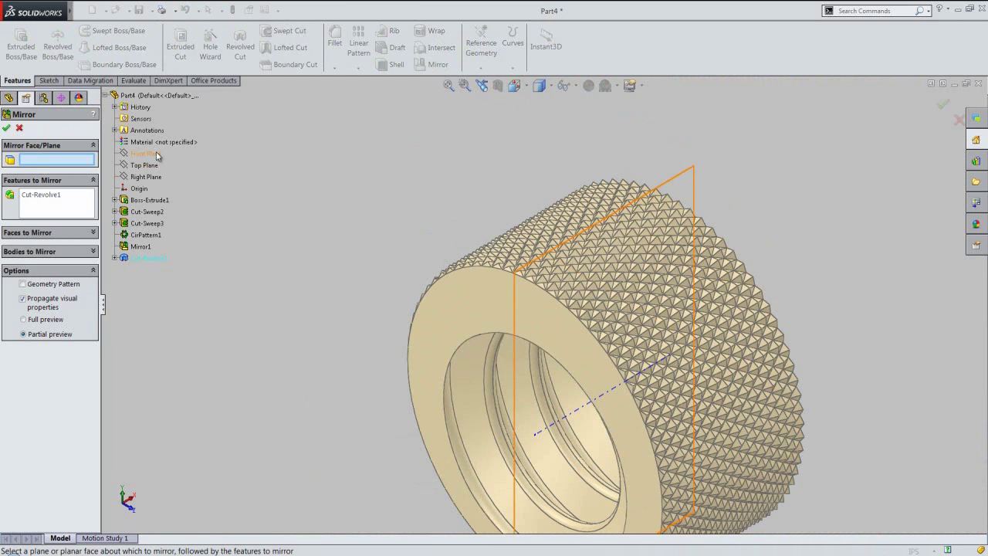
click(152, 171)
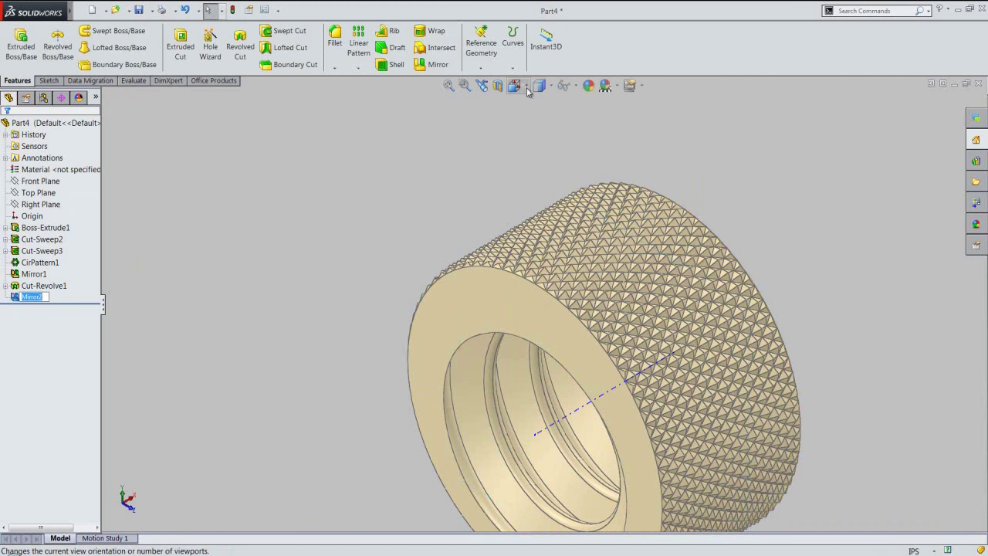
Show the nut in isometric view and turn off Temporary Axes display
middle_drag(533, 108, 589, 158)
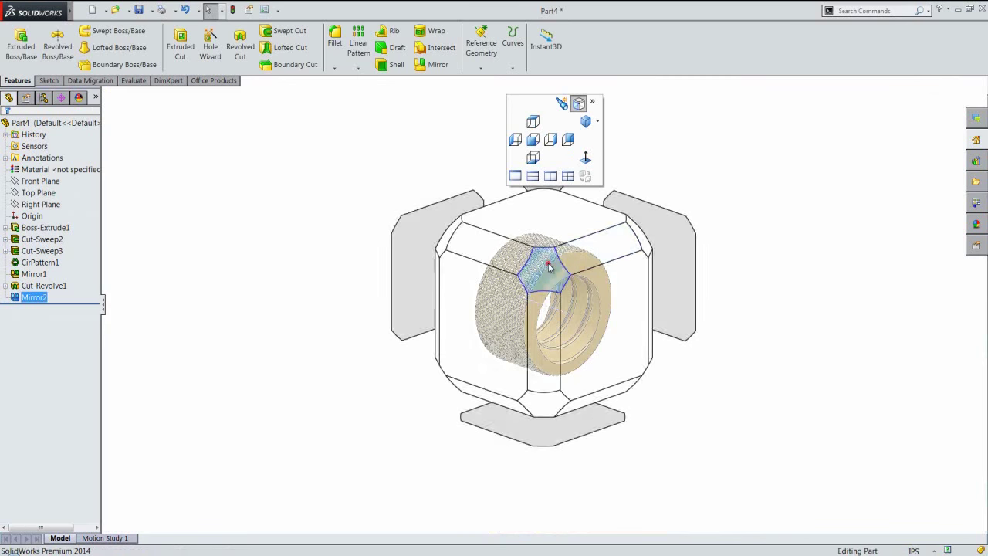
click(546, 263)
scroll(559, 262, down, 5)
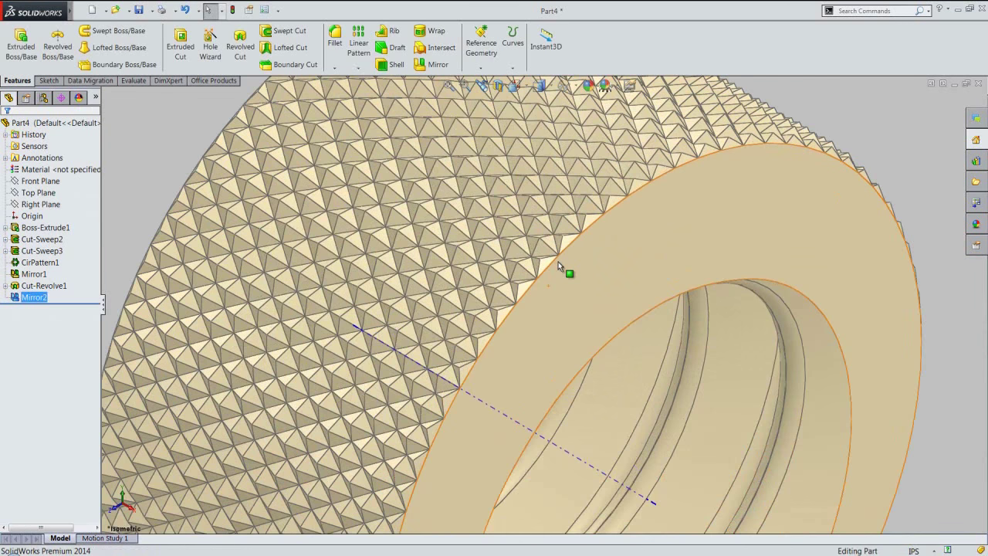
click(485, 87)
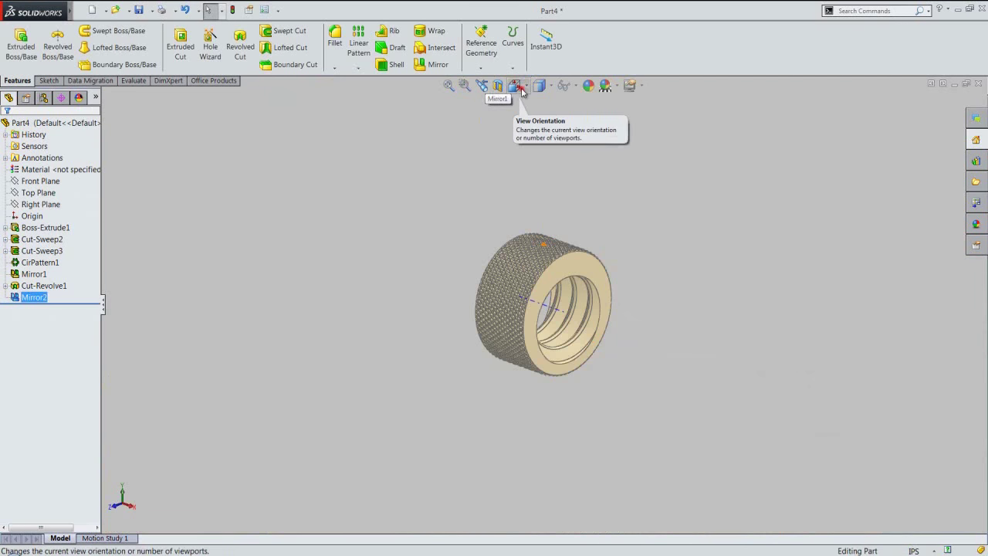
click(517, 86)
click(448, 230)
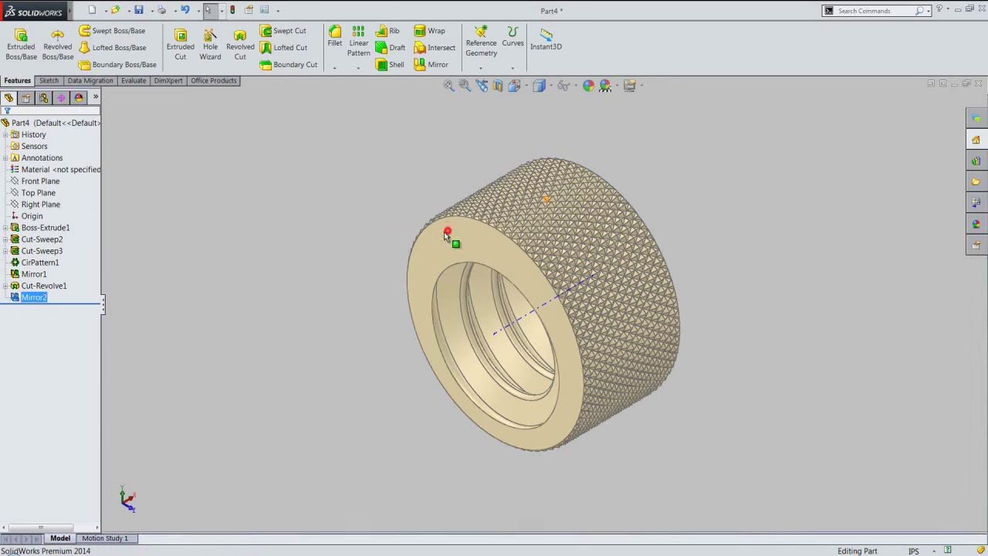
click(122, 11)
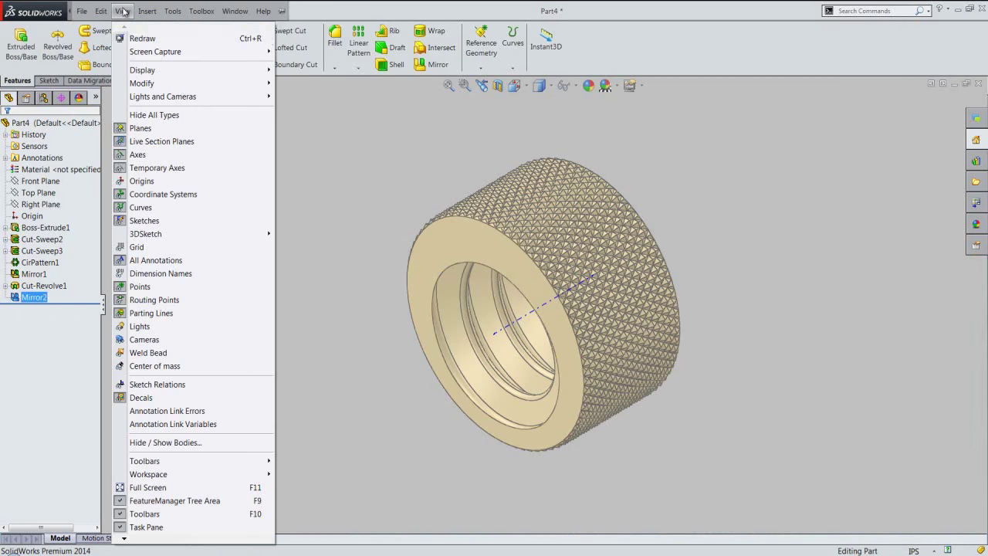
click(140, 167)
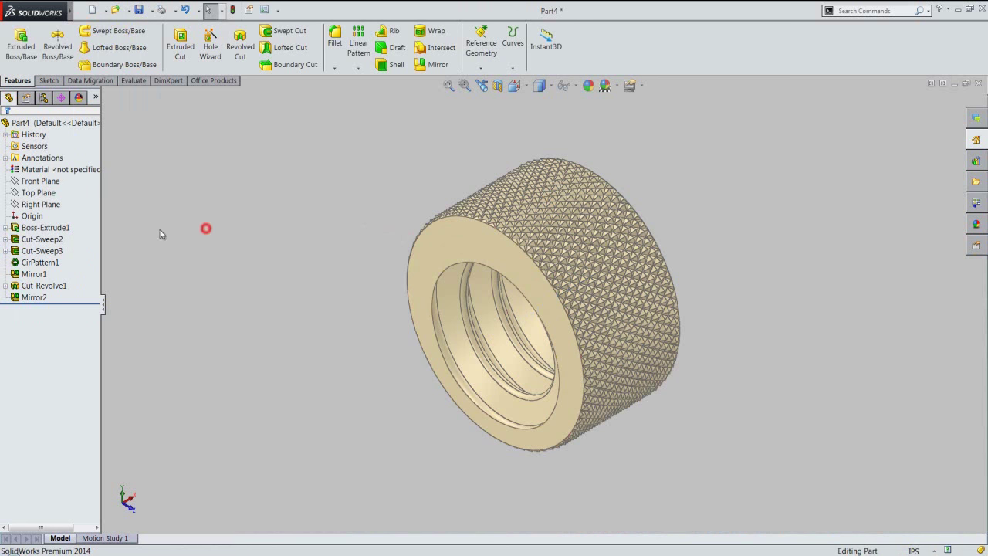